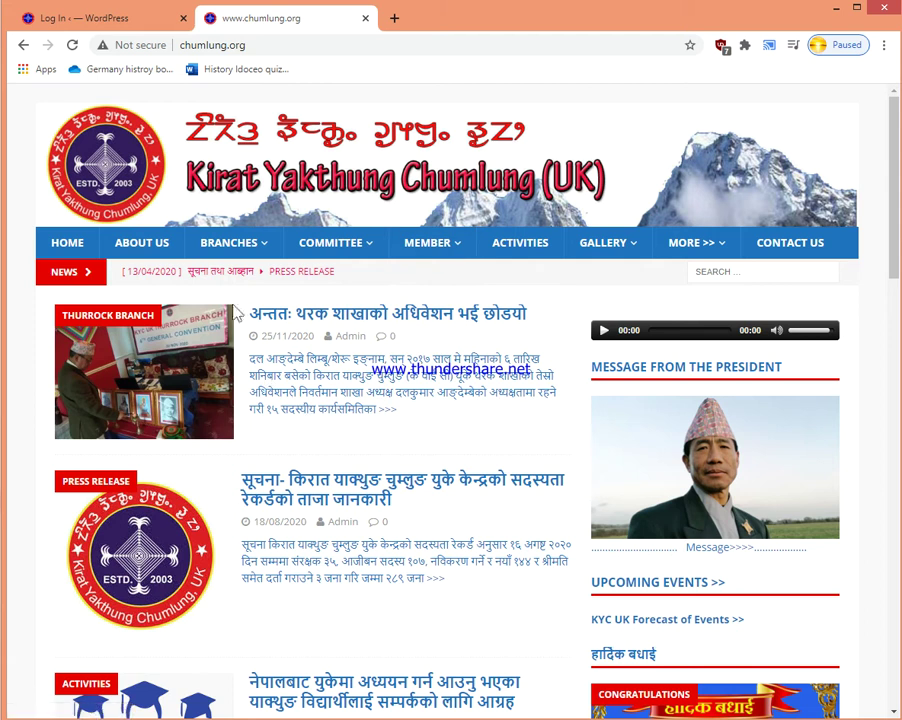
# Append /wp-login.php to the chumlung.org address to load the WordPress login page.
pyautogui.moveTo(231, 251)
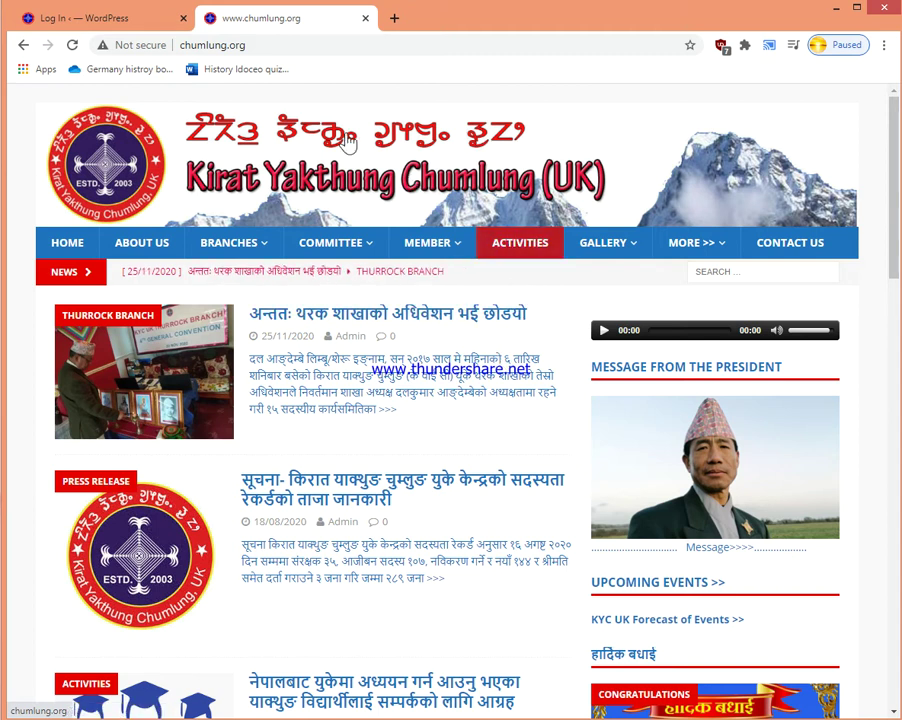
pyautogui.click(260, 45)
pyautogui.click(277, 43)
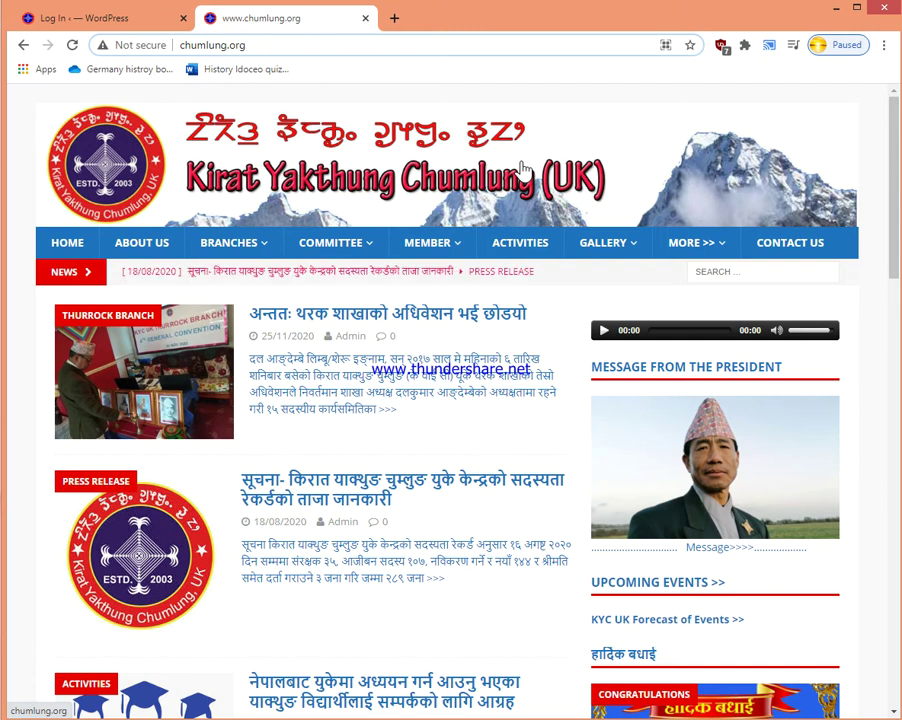
pyautogui.write('/')
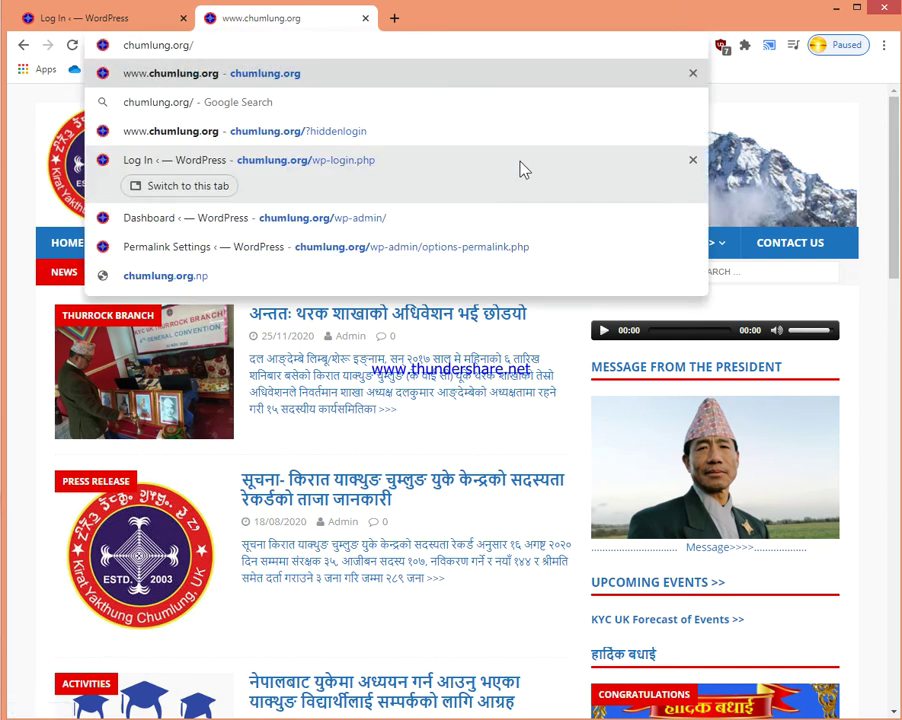
pyautogui.write('wp-')
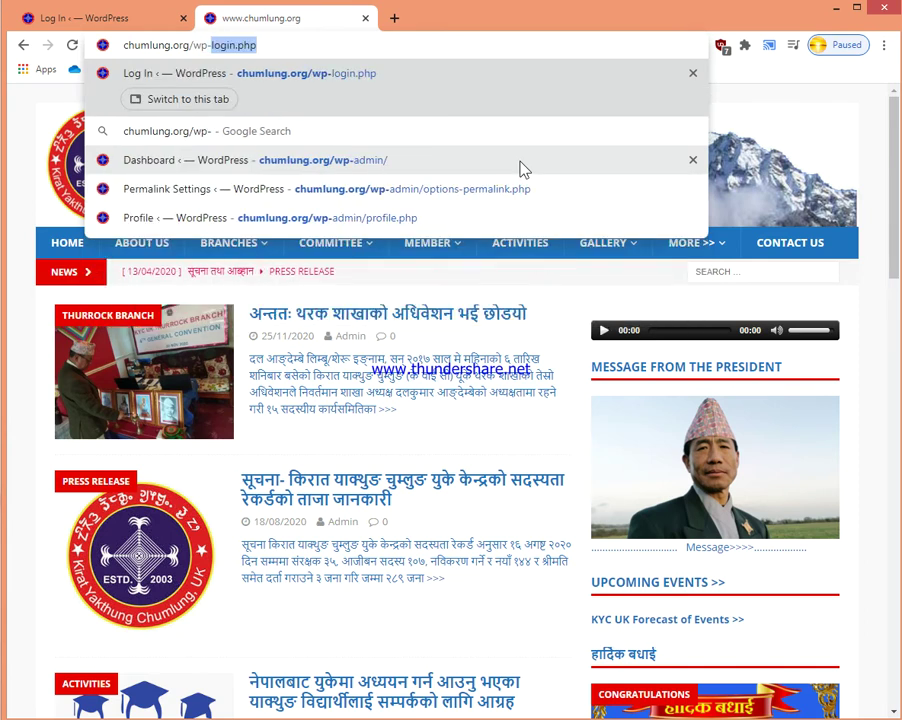
pyautogui.write('login')
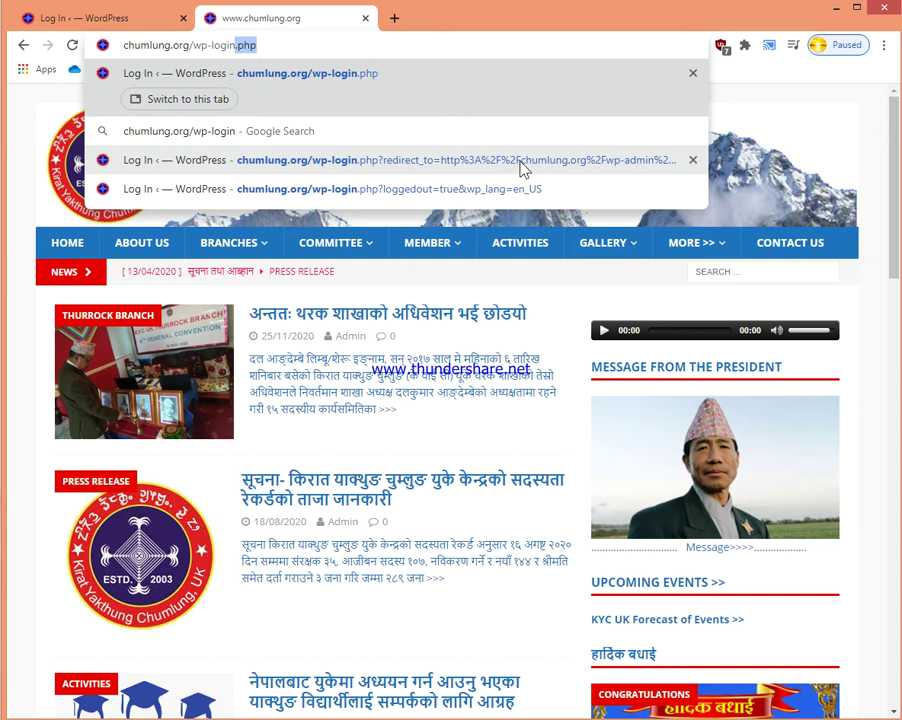
pyautogui.write('.php')
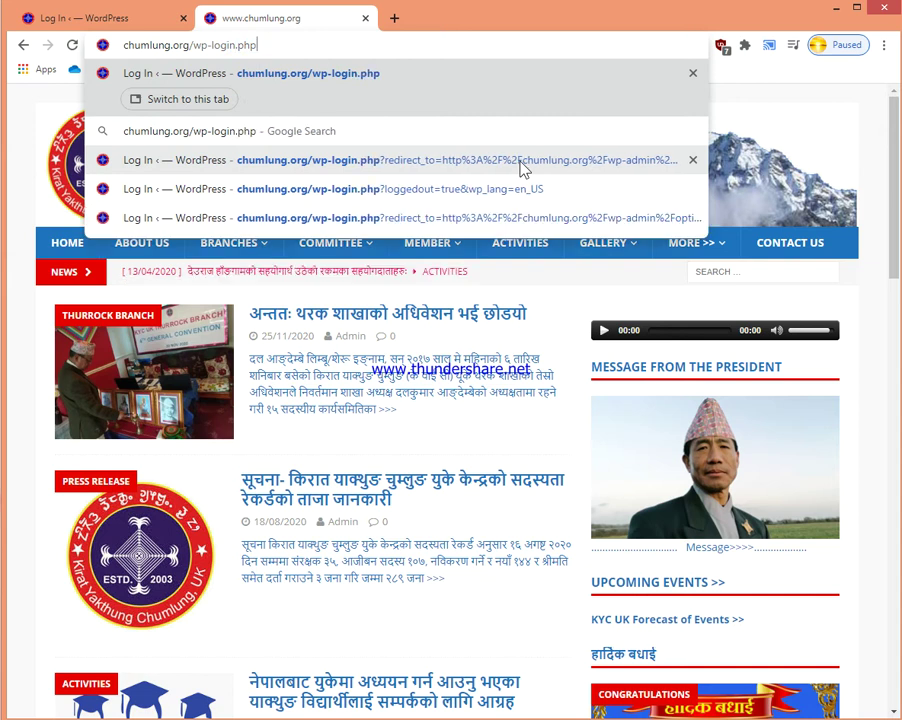
pyautogui.press('Return')
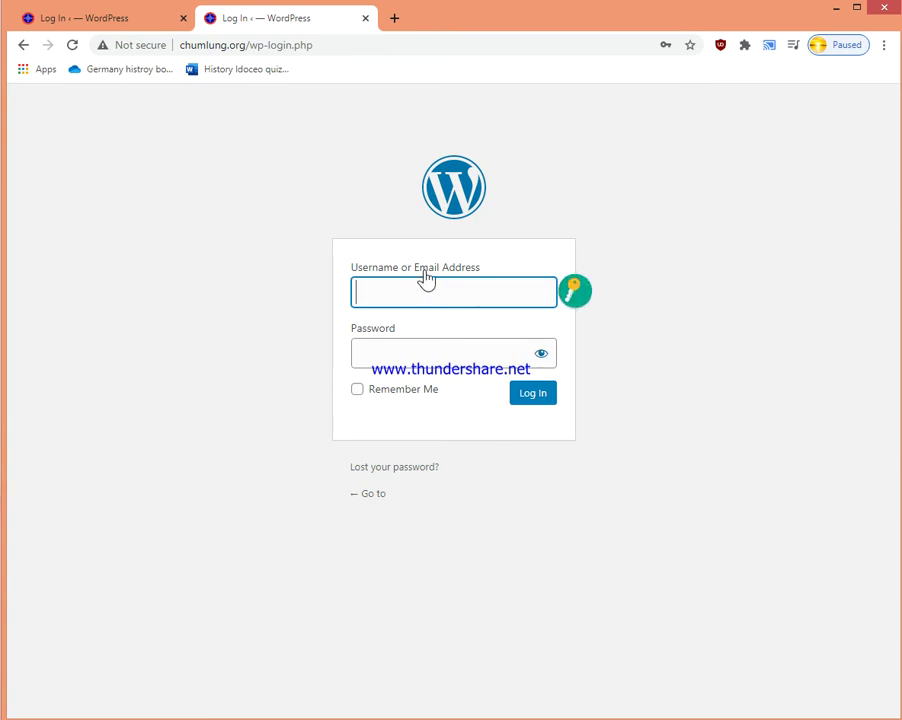
# Log in with the saved account's username and password to reach the Dashboard.
pyautogui.write('K')
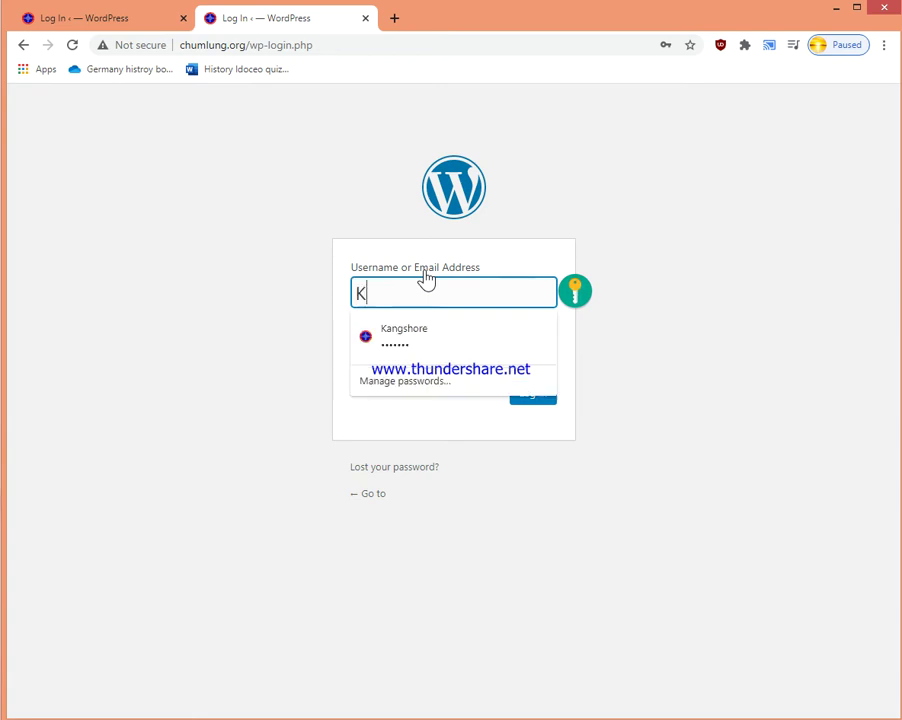
pyautogui.write('angshore')
pyautogui.press('Tab')
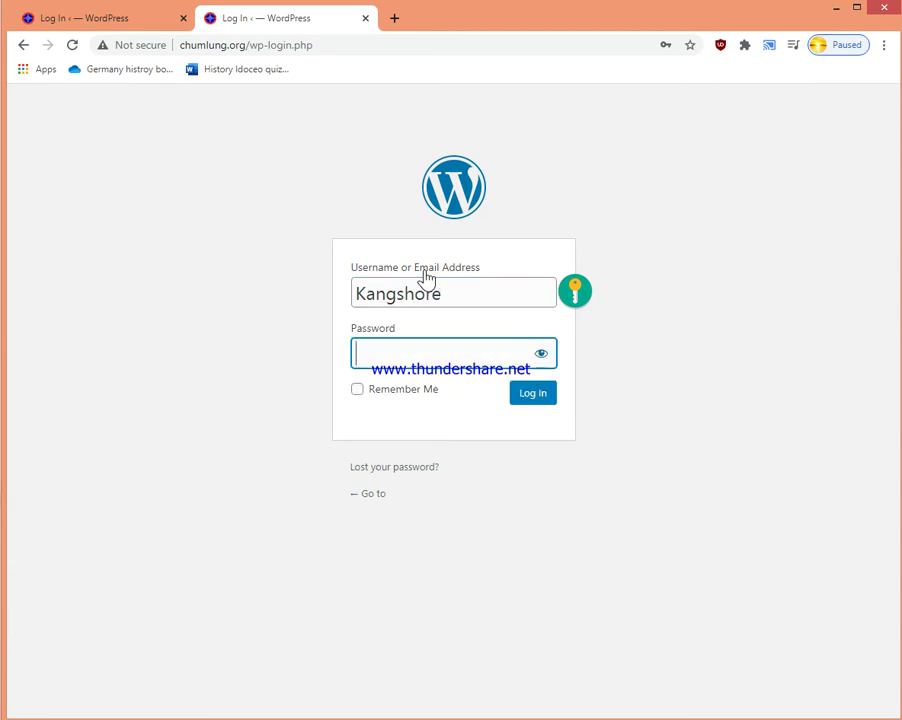
pyautogui.write('••••••••')
pyautogui.click(536, 397)
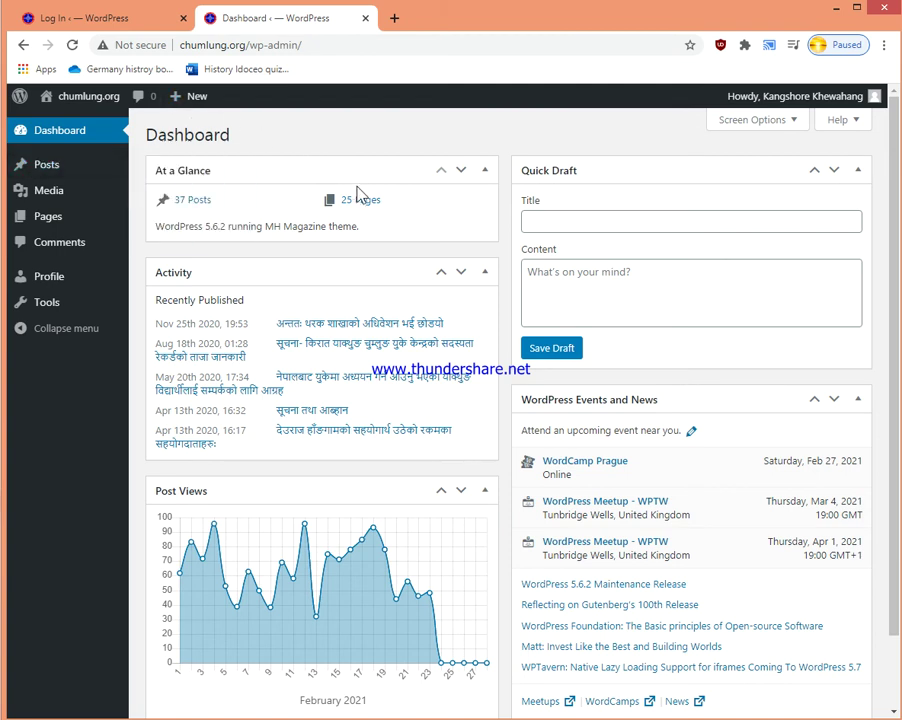
# Create a new post from Posts > Add New in the sidebar.
pyautogui.moveTo(42, 172)
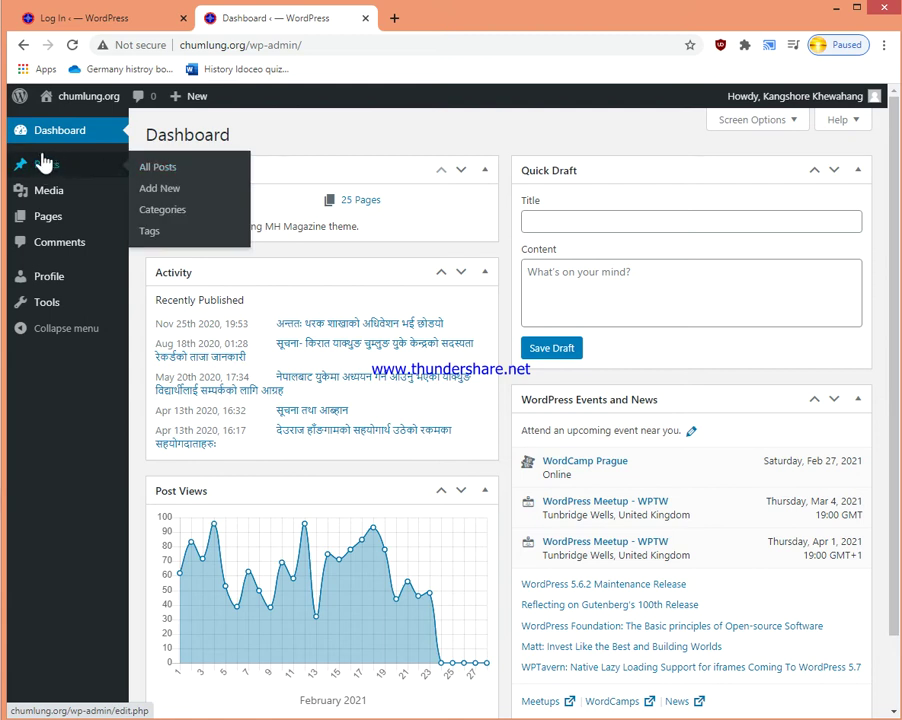
pyautogui.moveTo(194, 100)
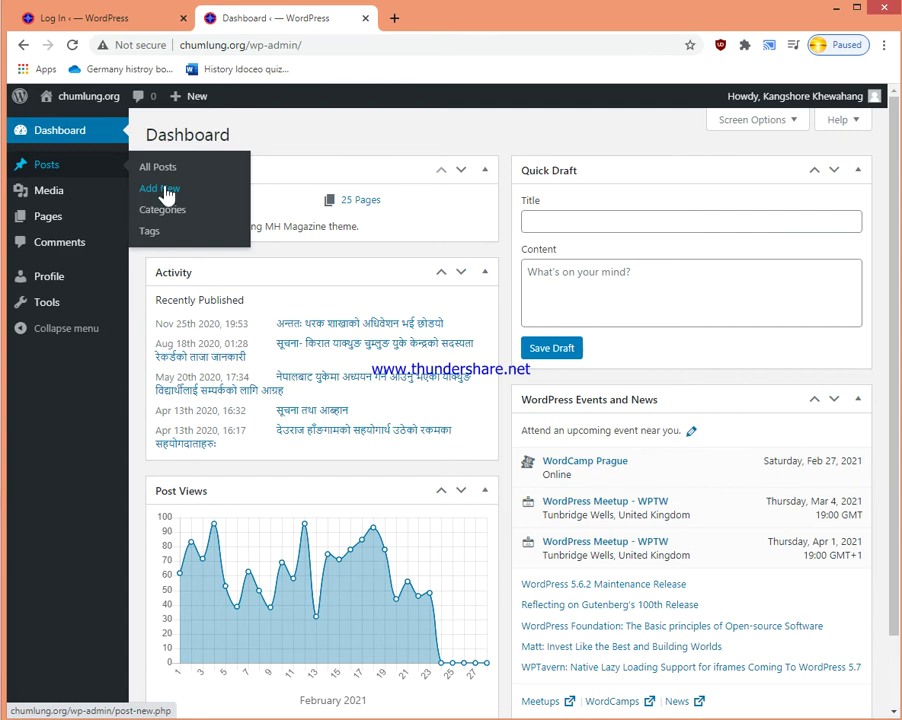
pyautogui.click(173, 194)
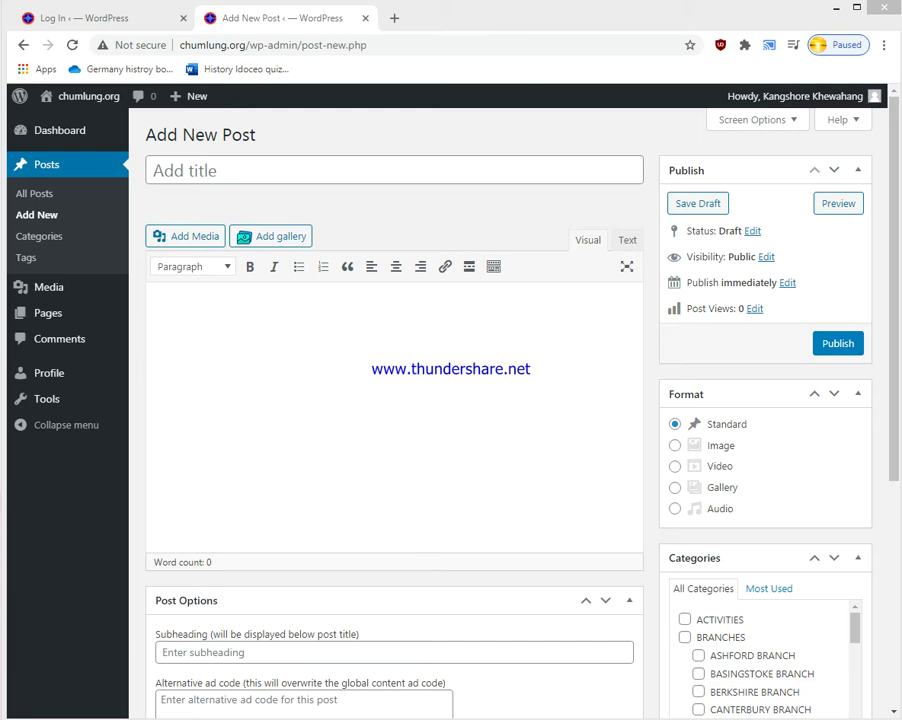
# Paste the Nepali headline as the post title and switch the body editor to Text mode.
pyautogui.click(228, 169)
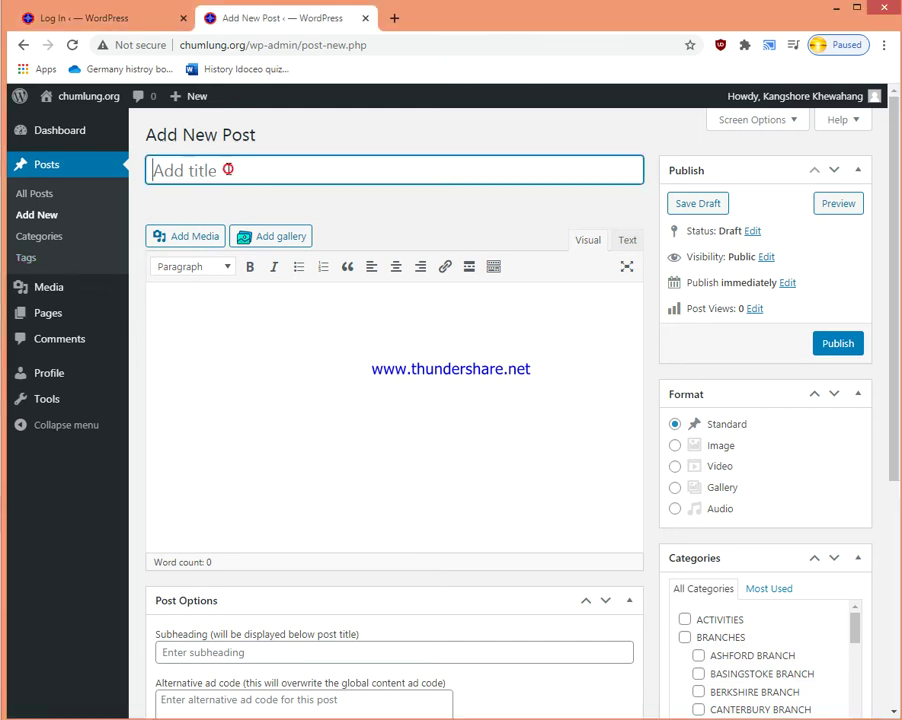
pyautogui.write('चुम्लुङ युकेको तर्फबाट ११ लाख नेपाल चुम्लुङलाई हस्तान्तरण')
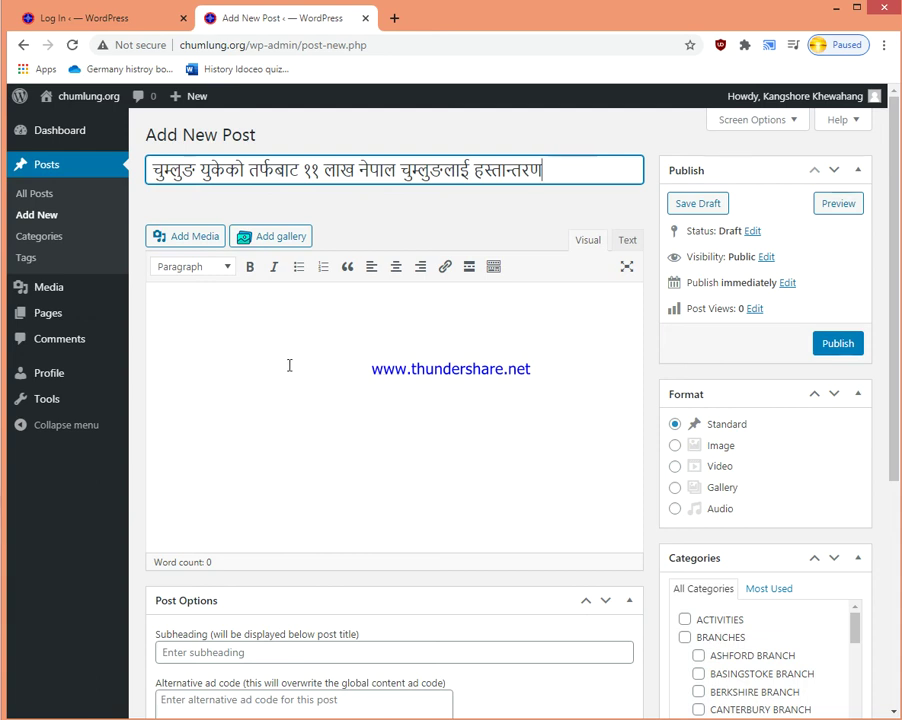
pyautogui.press('Tab')
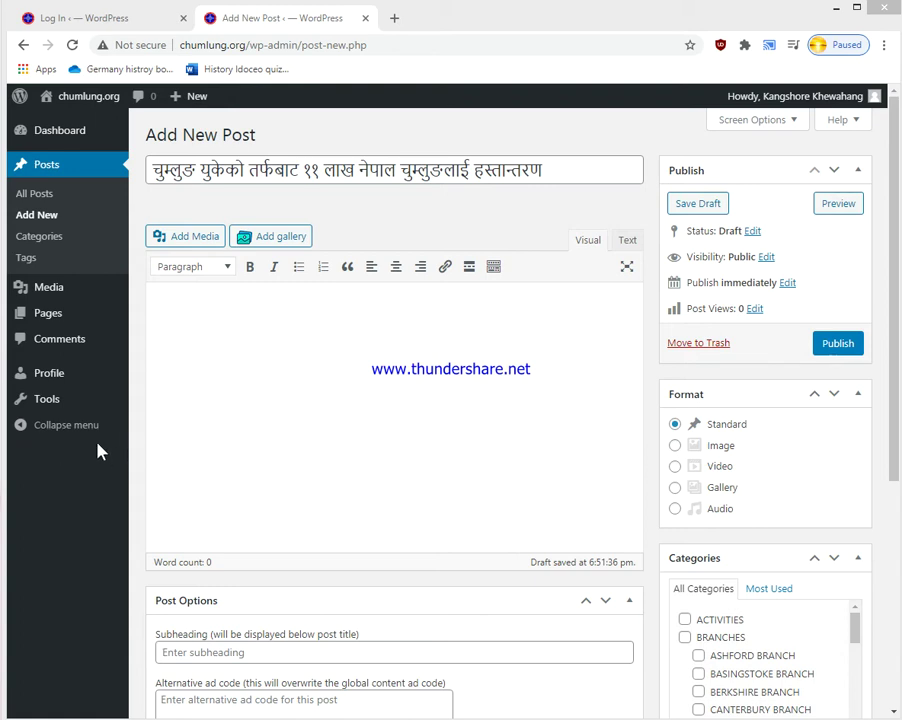
pyautogui.click(244, 328)
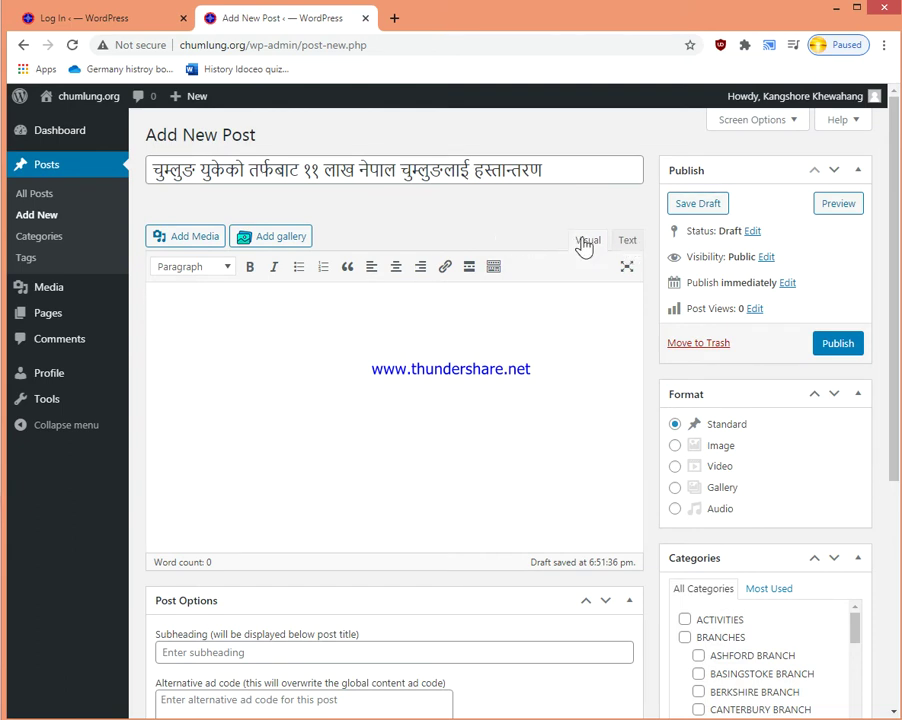
pyautogui.click(625, 242)
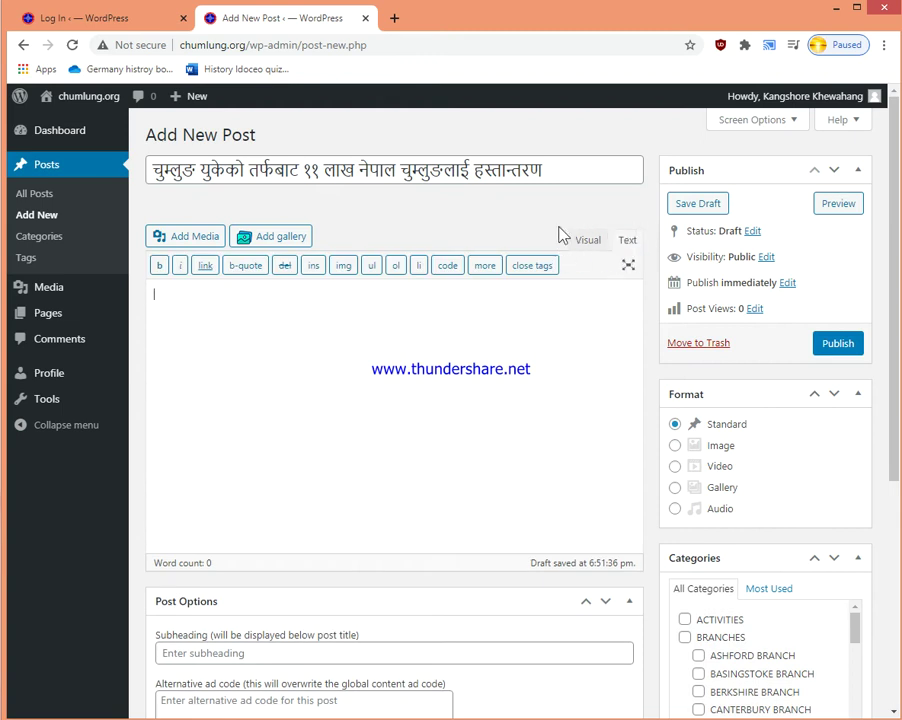
# Paste the 125-word, four-paragraph Nepali article into the Text-mode post body.
pyautogui.click(588, 246)
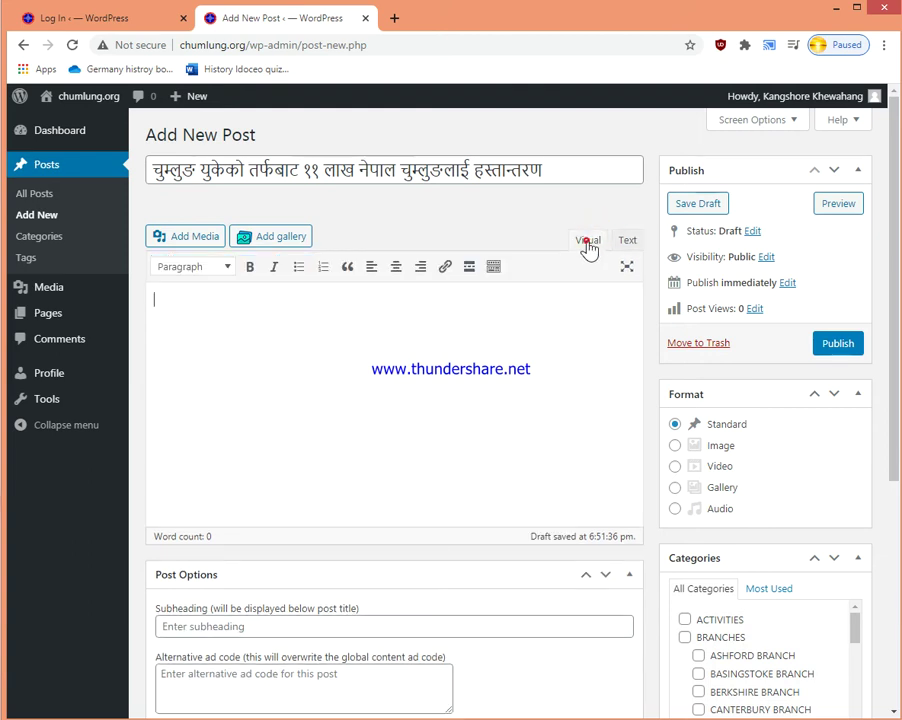
pyautogui.click(625, 244)
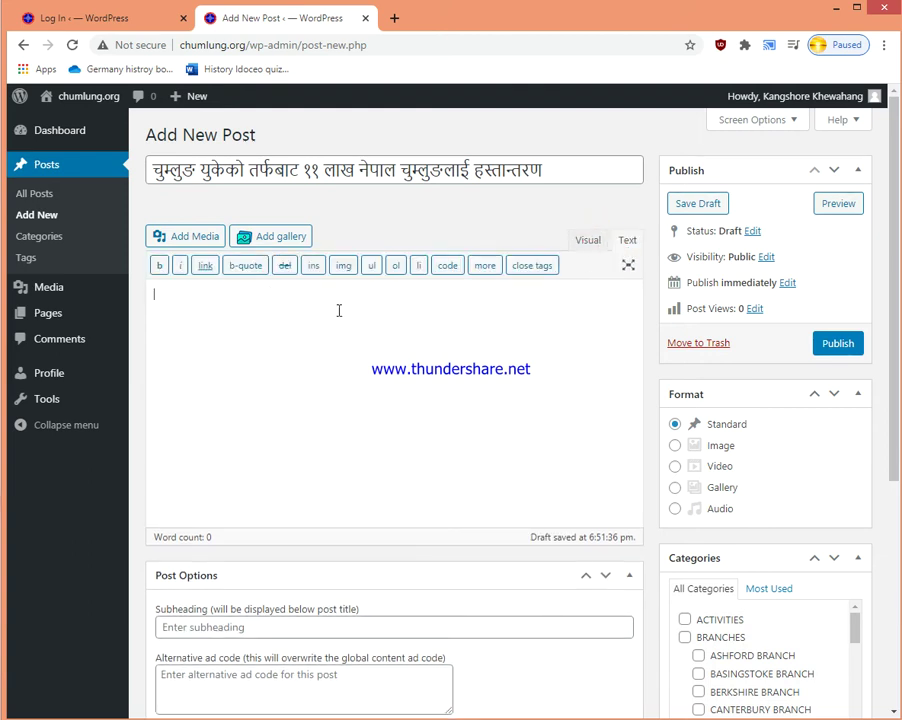
pyautogui.click(193, 296)
pyautogui.hotkey('ctrl', 'v')
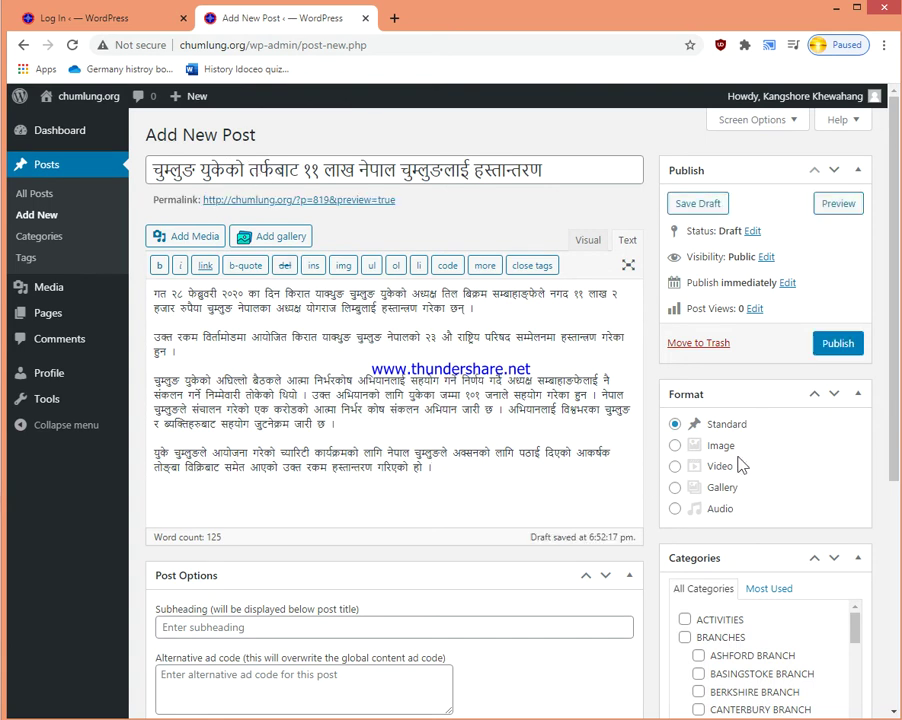
pyautogui.scroll(-4, 870, 400)
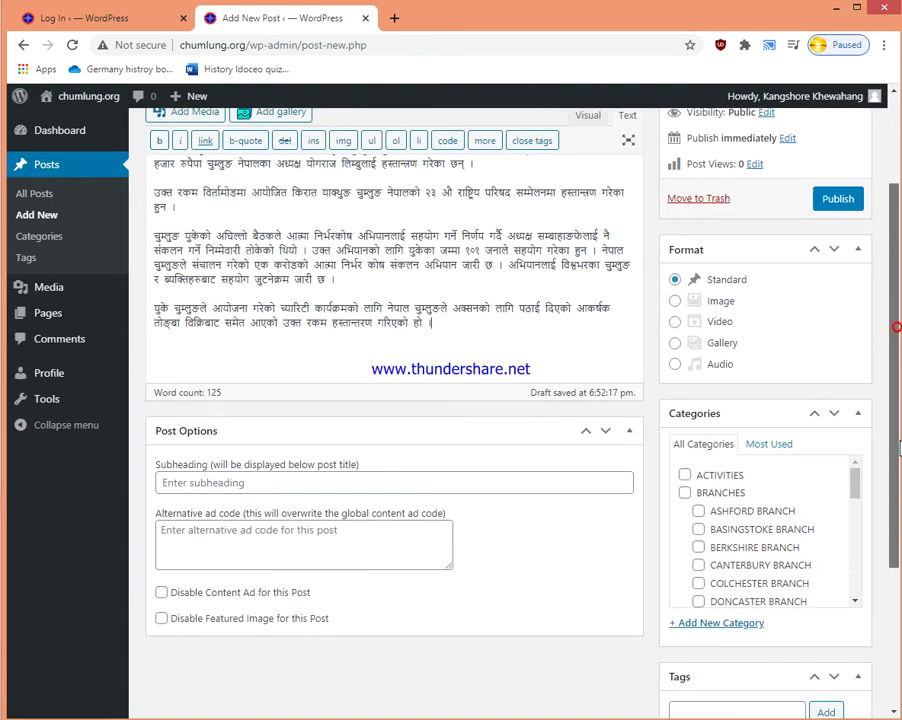
pyautogui.moveTo(853, 425)
pyautogui.mouseDown()
pyautogui.moveTo(870, 534)
pyautogui.moveTo(870, 427)
pyautogui.mouseUp()
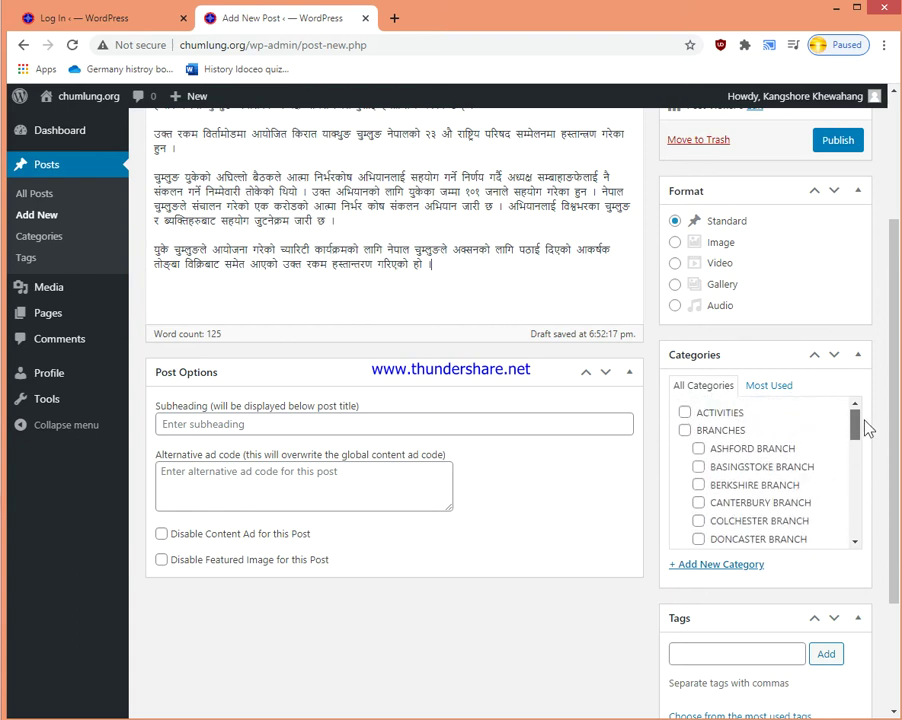
# Tick the ACTIVITIES category and publish the post.
pyautogui.click(685, 418)
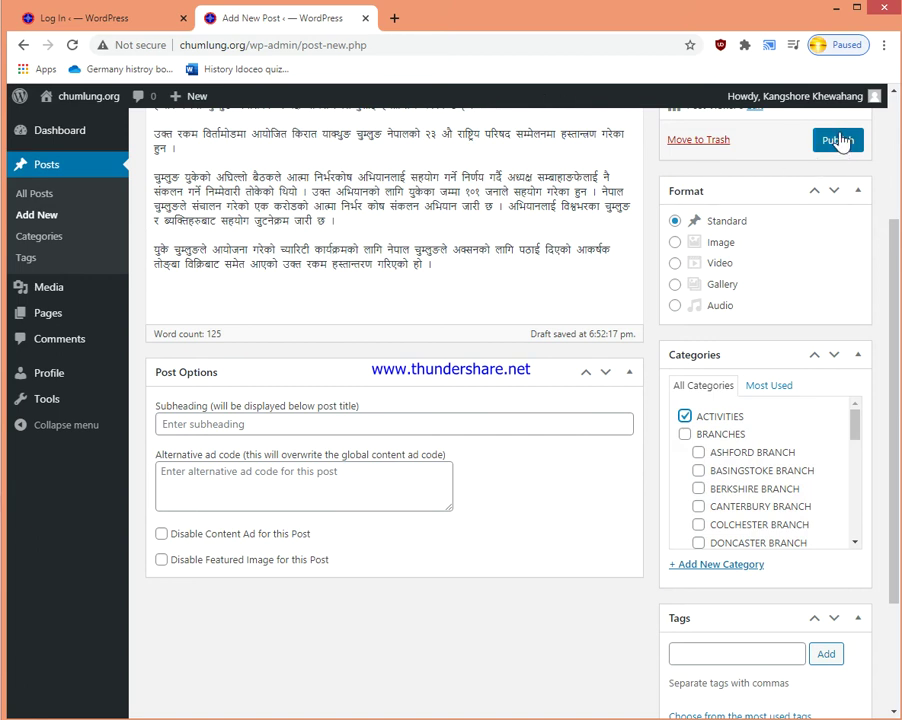
pyautogui.click(838, 142)
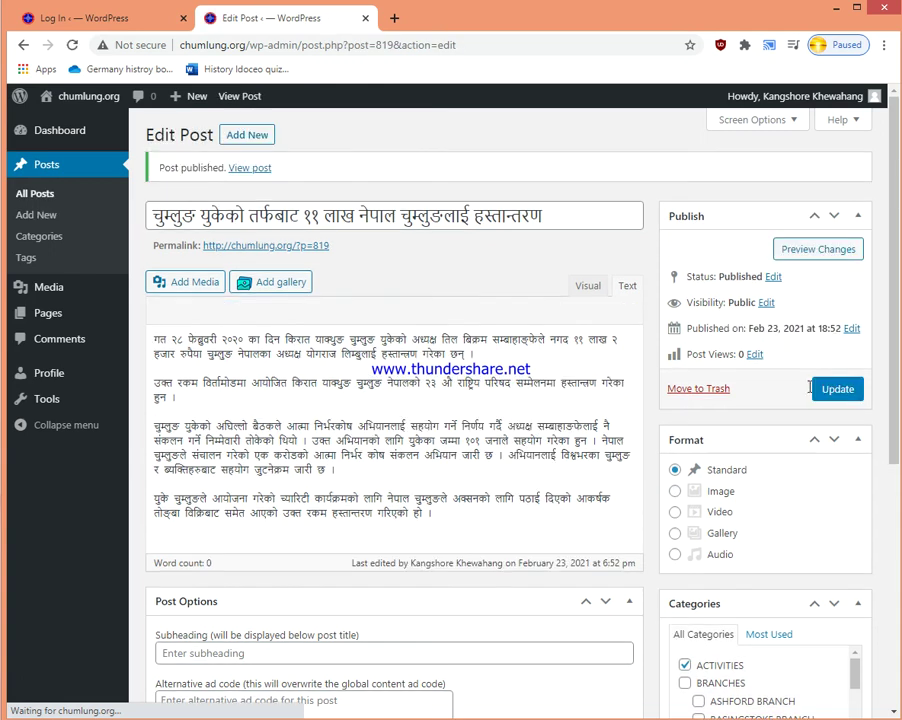
# Open the live post in a new tab, scroll through it, then go to the HOME page.
pyautogui.rightClick(257, 172)
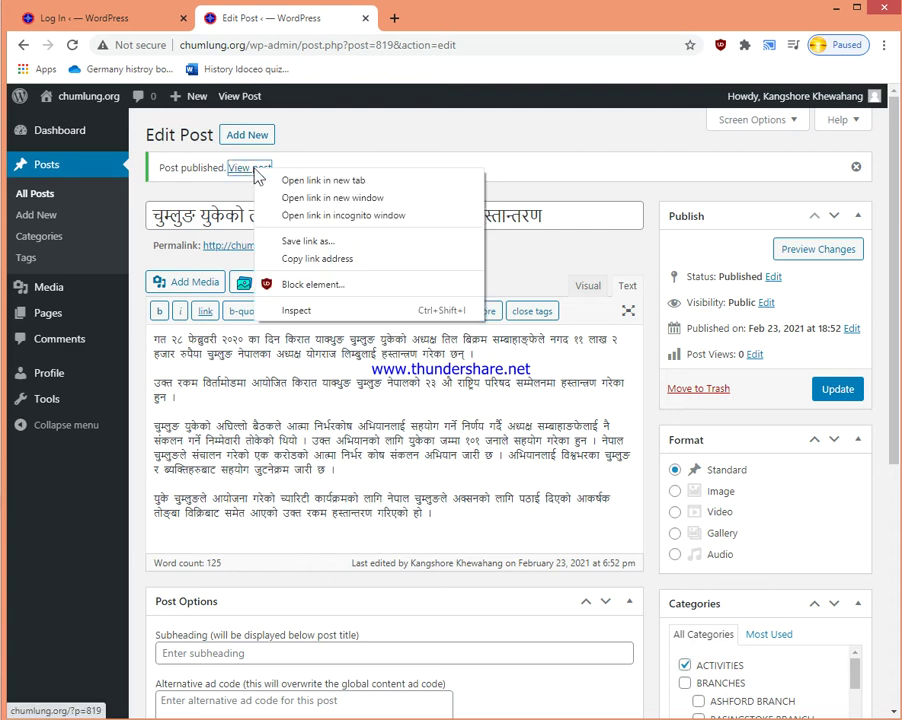
pyautogui.click(287, 175)
pyautogui.click(445, 19)
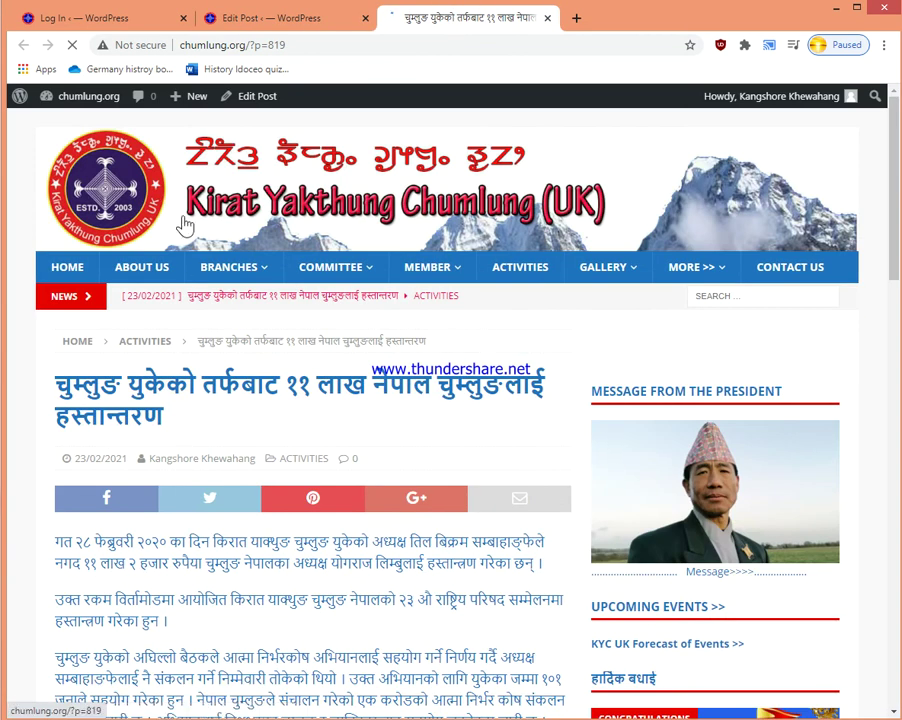
pyautogui.scroll(-5, 604, 508)
pyautogui.scroll(3, 604, 508)
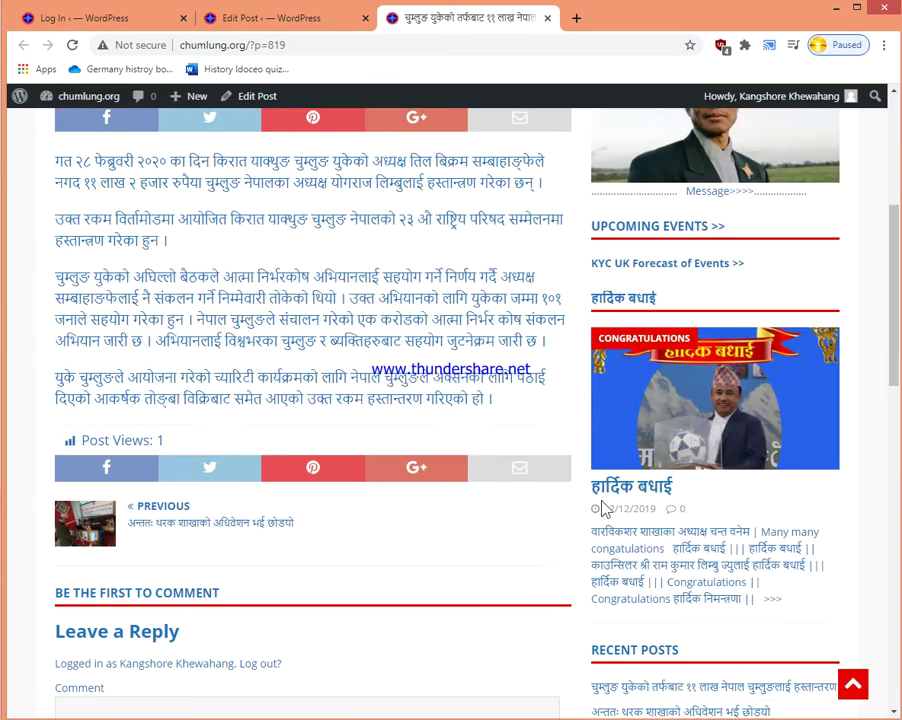
pyautogui.scroll(5, 330, 340)
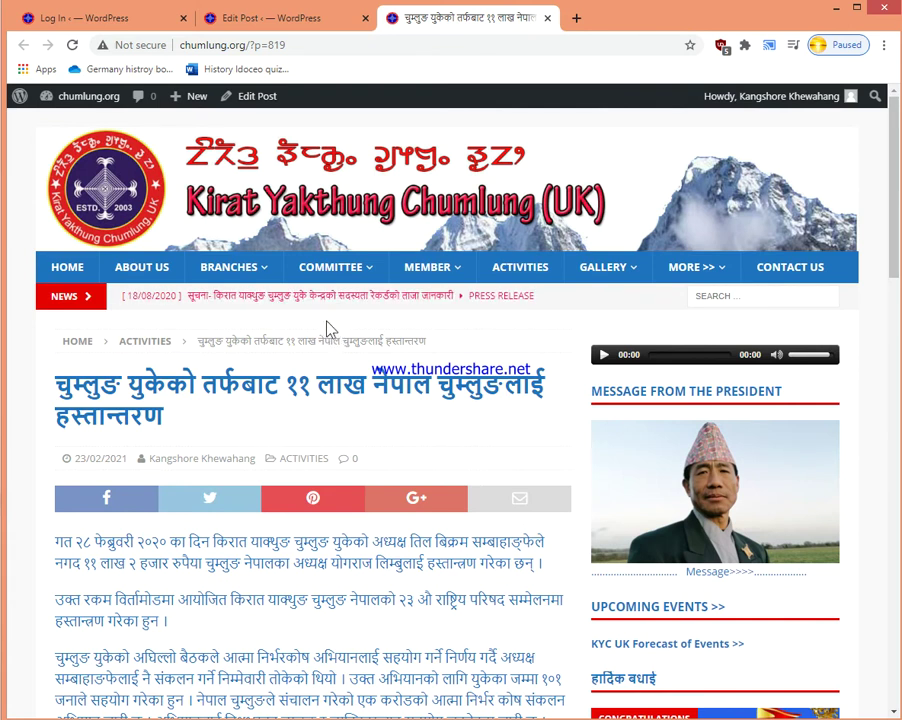
pyautogui.click(67, 266)
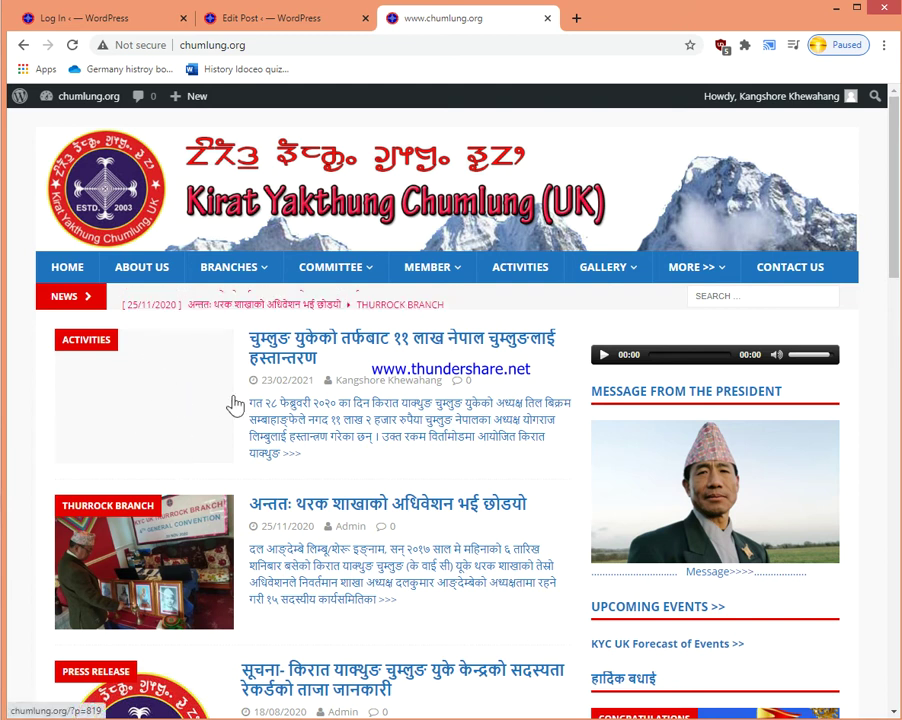
# Back in Edit Post, open Set featured image, browse Media Library, then return to Upload files.
pyautogui.click(305, 28)
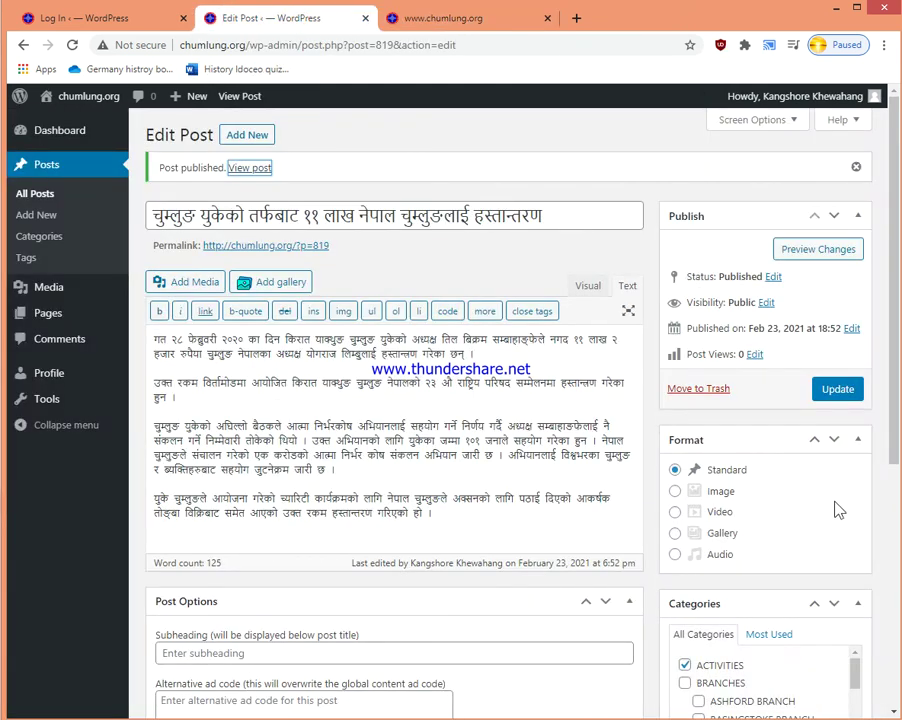
pyautogui.scroll(-3, 832, 504)
pyautogui.scroll(-2, 837, 510)
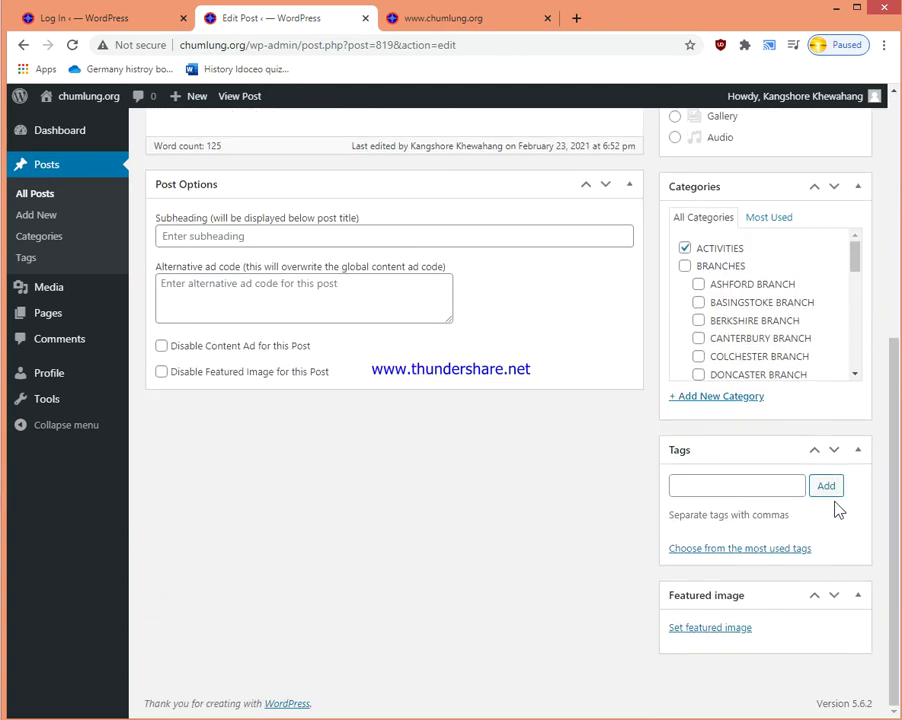
pyautogui.click(724, 630)
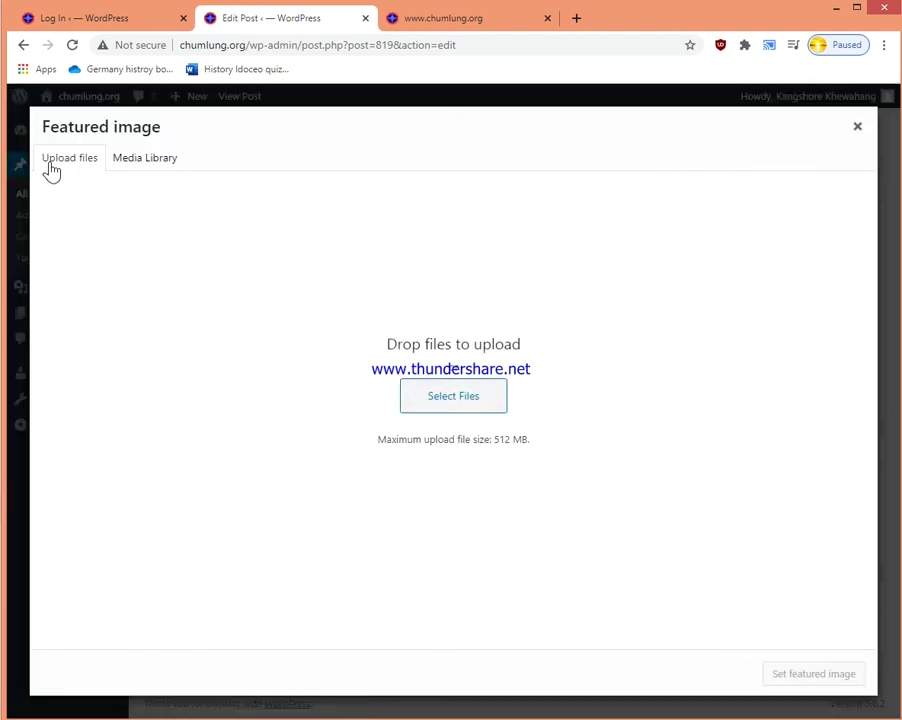
pyautogui.click(148, 162)
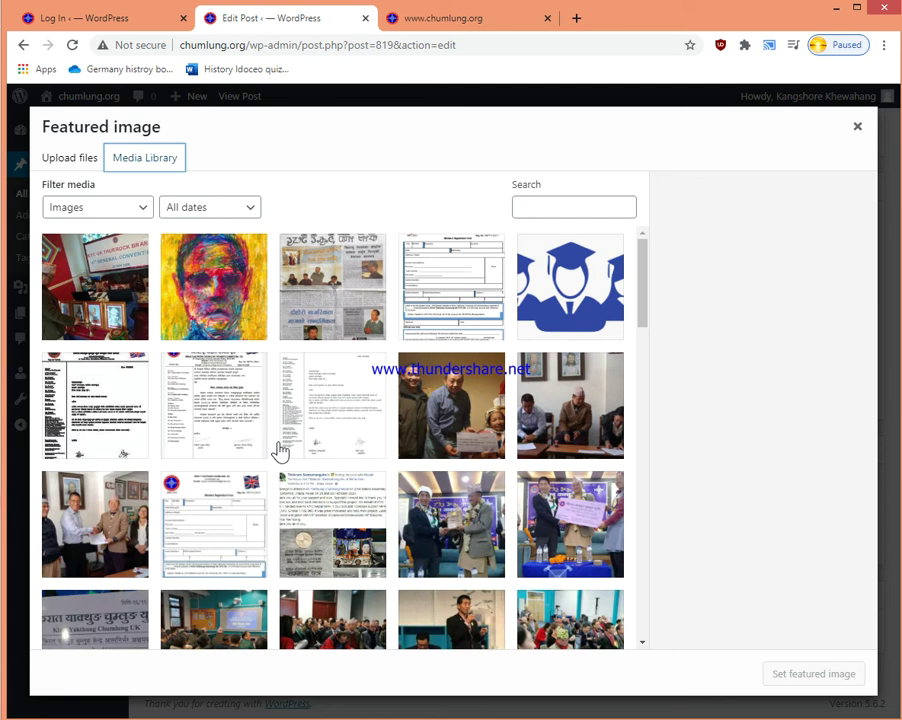
pyautogui.click(65, 160)
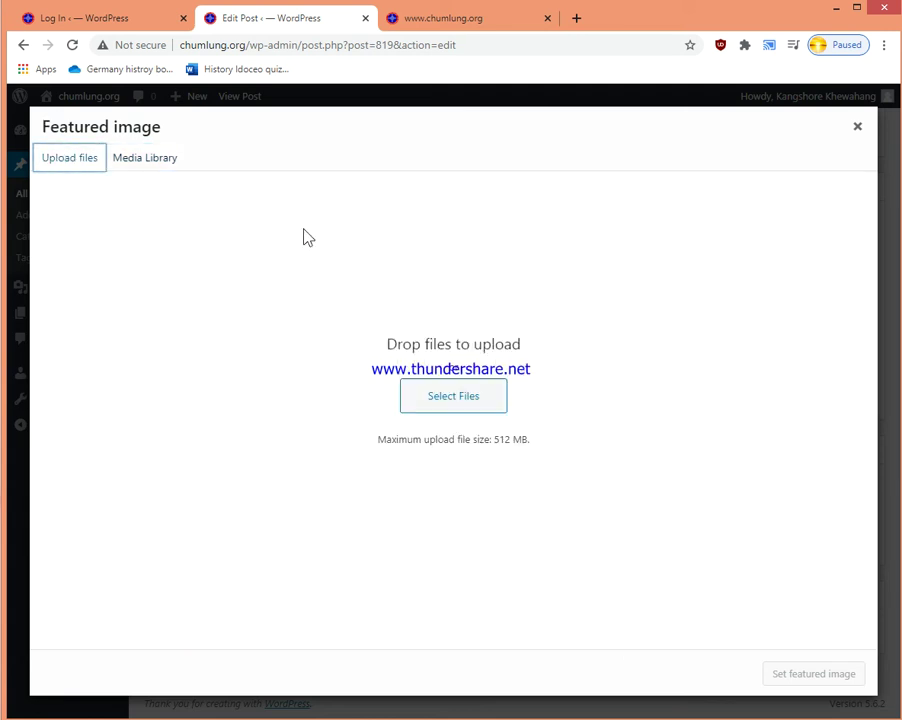
# Upload Chumlung-donation.jpg from the Downloads folder, viewed as large icons, into the media library.
pyautogui.click(446, 398)
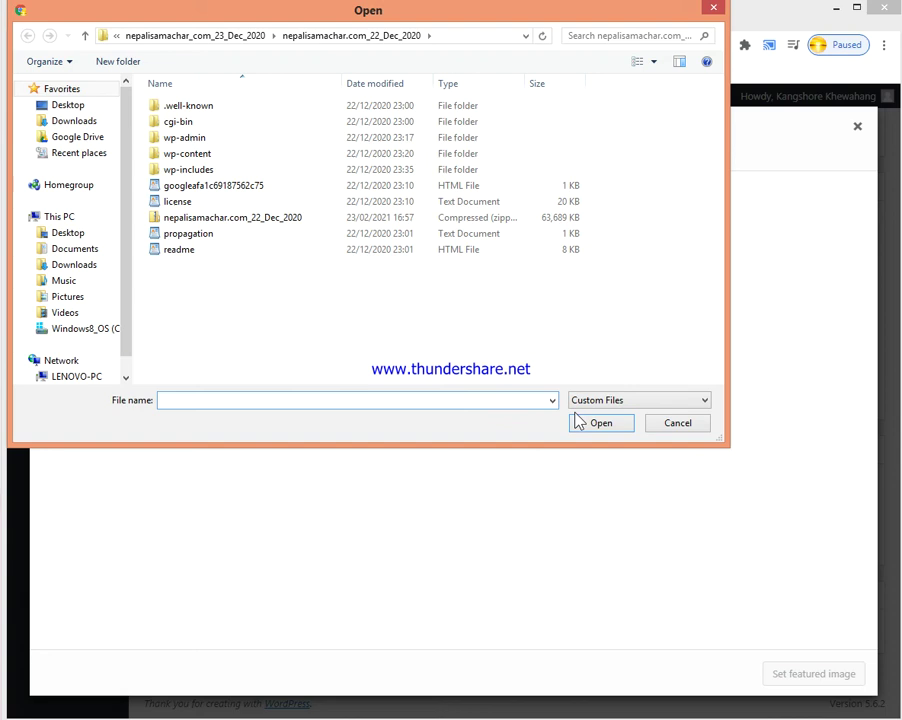
pyautogui.click(677, 422)
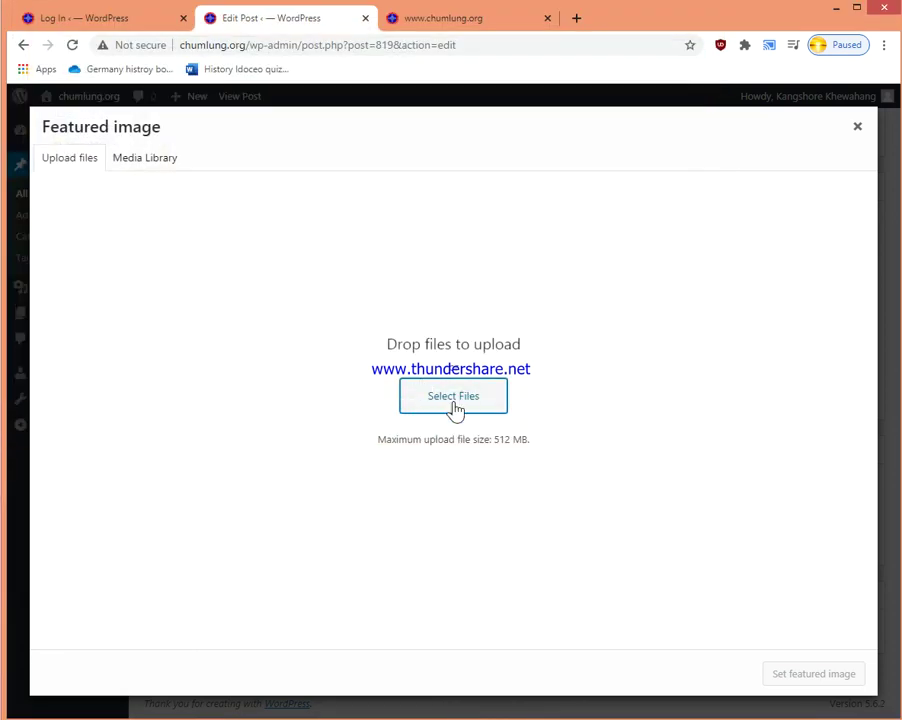
pyautogui.click(462, 398)
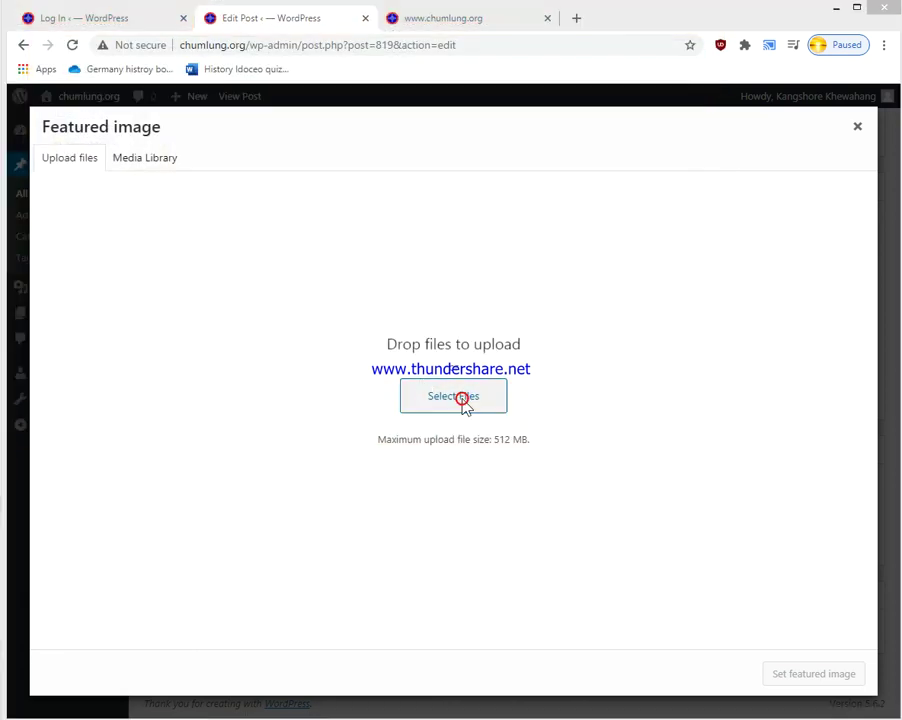
pyautogui.click(73, 121)
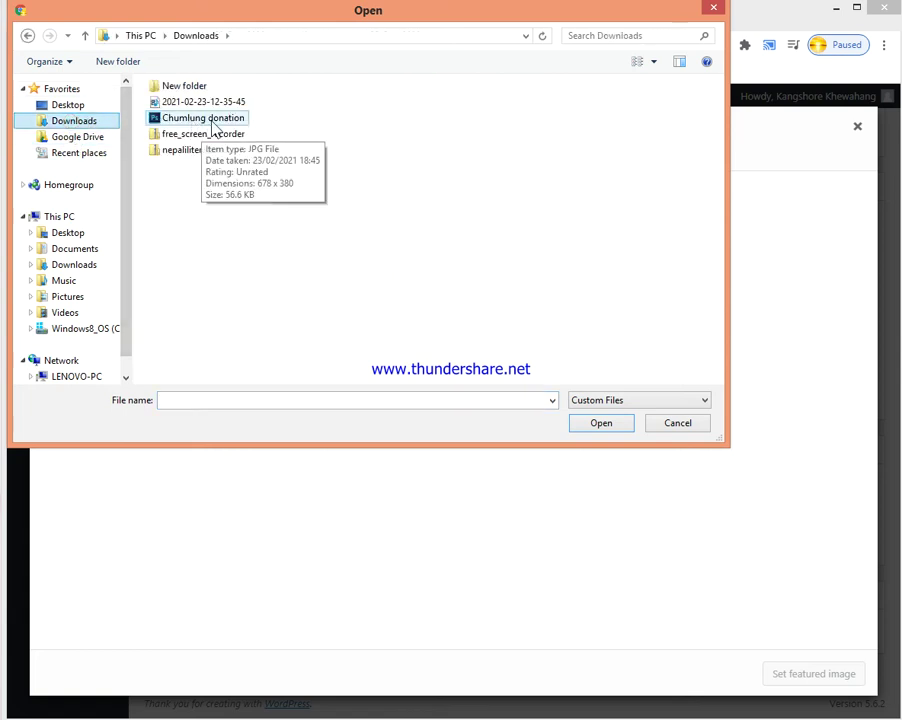
pyautogui.click(655, 62)
pyautogui.click(699, 20)
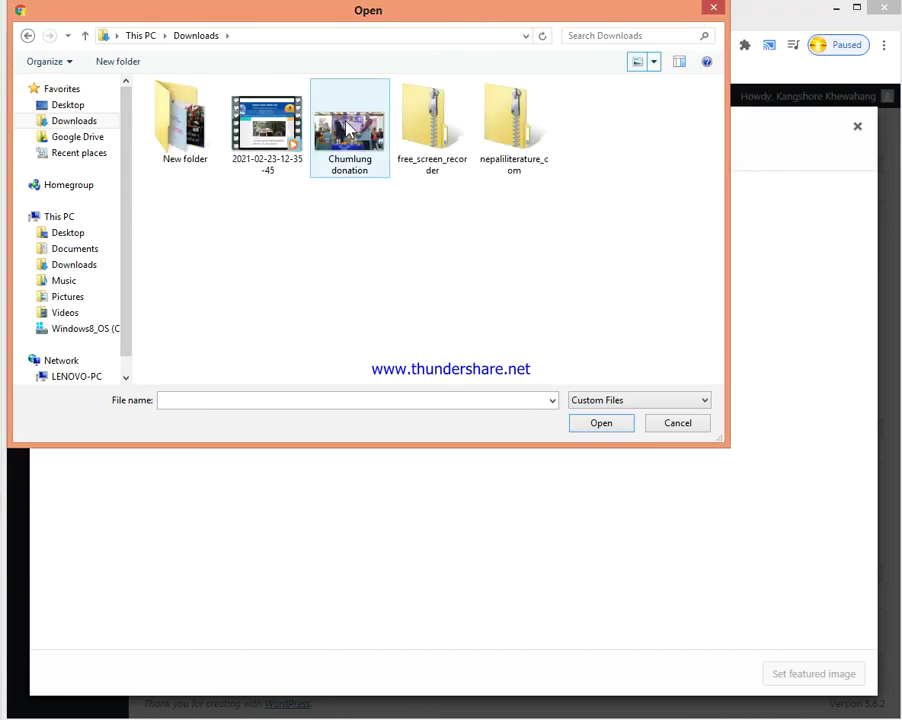
pyautogui.click(356, 128)
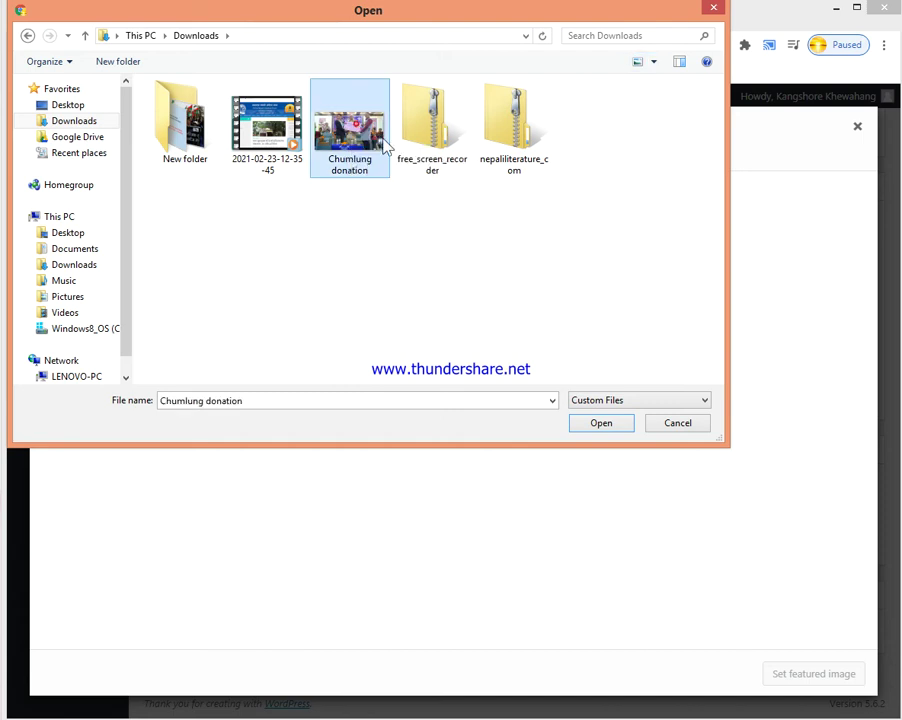
pyautogui.click(598, 424)
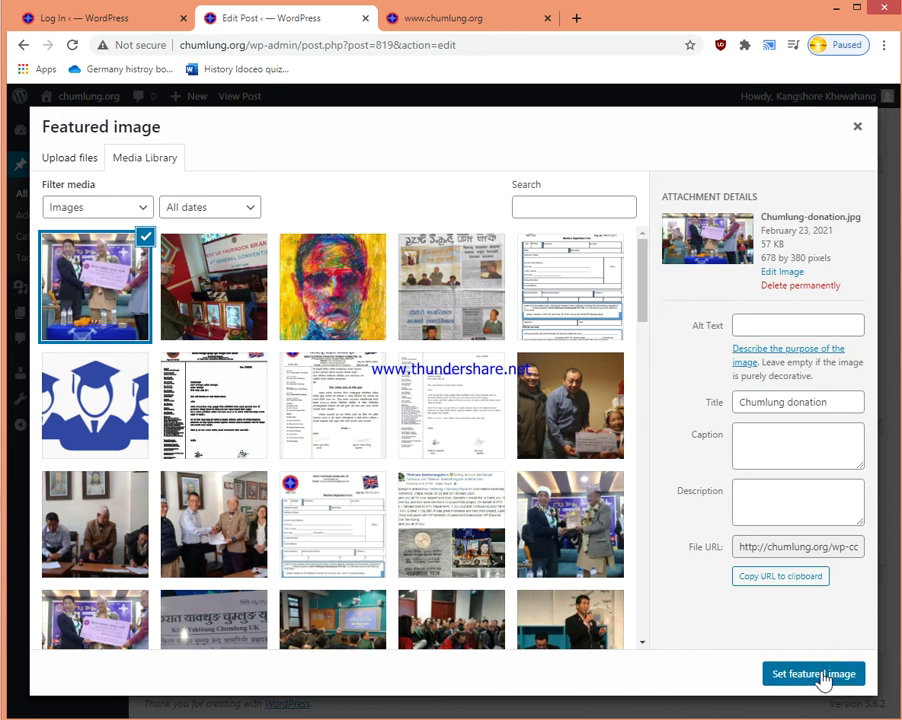
pyautogui.click(820, 674)
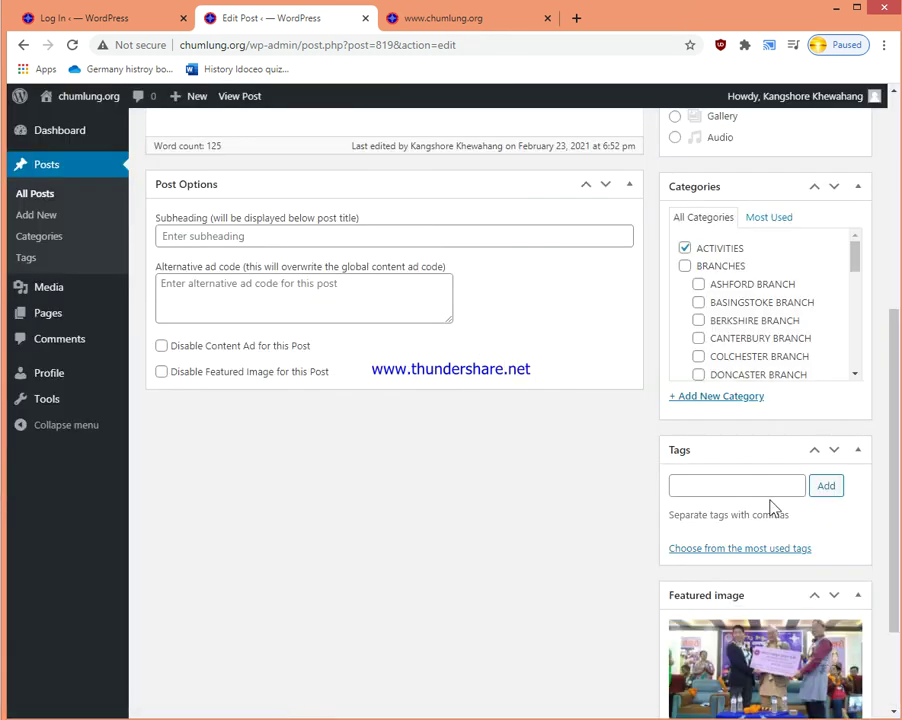
pyautogui.scroll(-2, 770, 504)
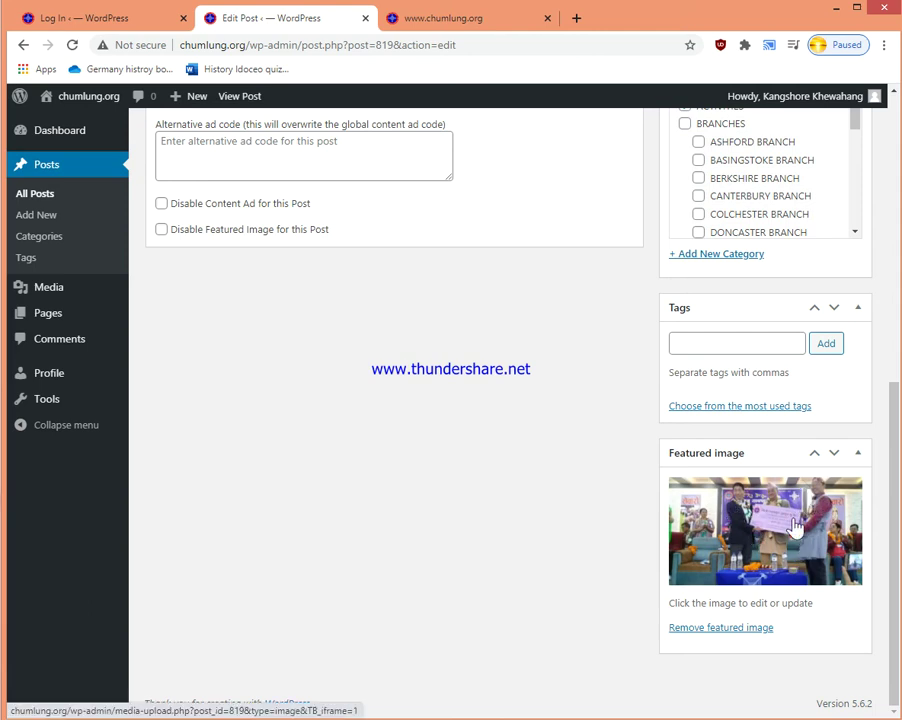
pyautogui.scroll(1, 590, 488)
pyautogui.scroll(3, 590, 488)
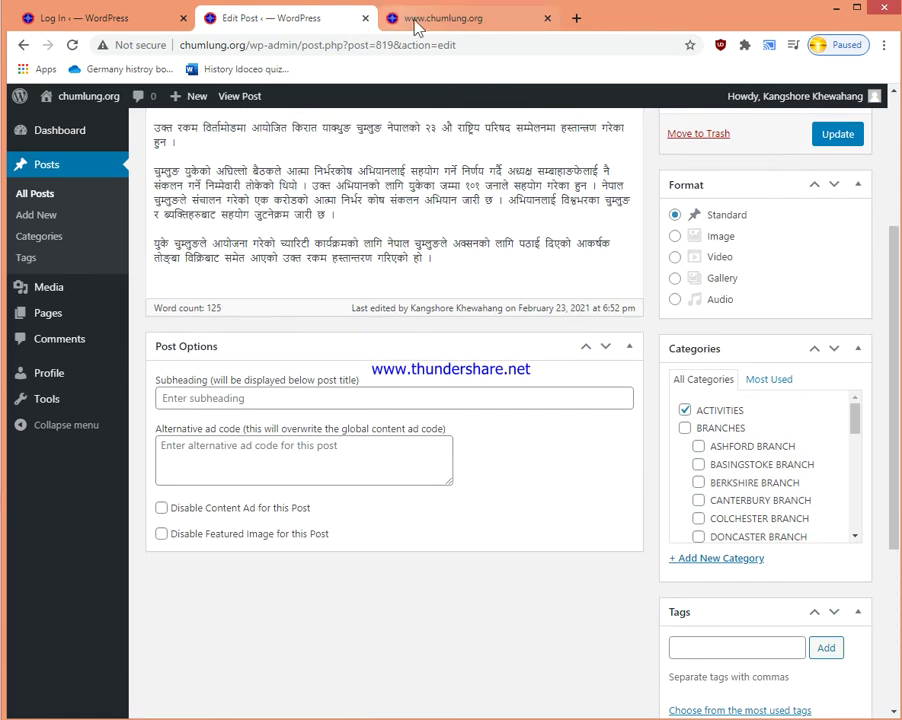
pyautogui.click(436, 20)
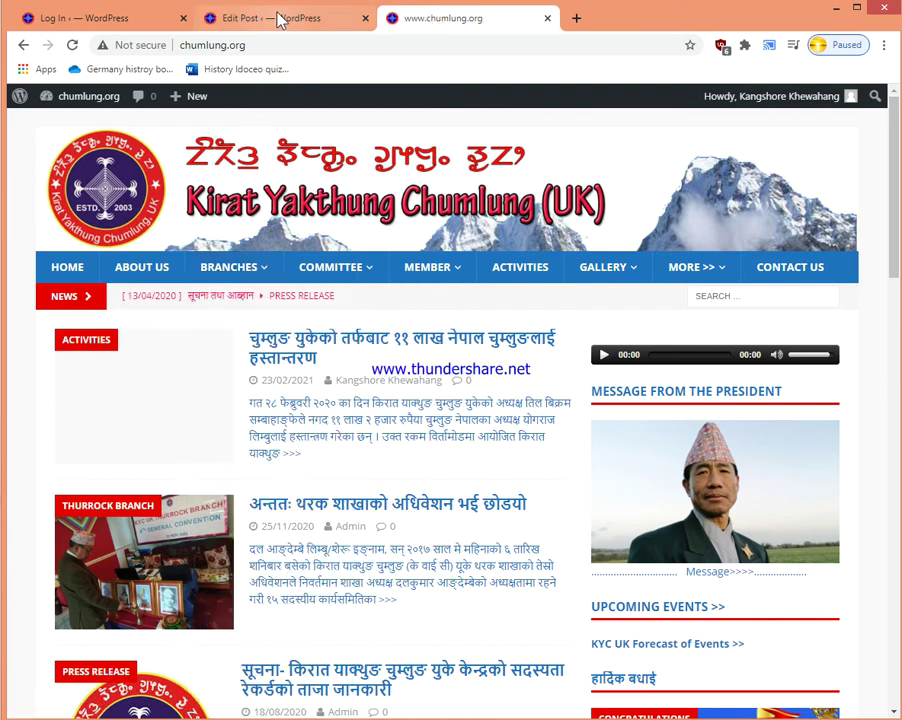
# View the new ACTIVITIES post live at chumlung.org/?p=819, then go back to the post editor.
pyautogui.click(281, 345)
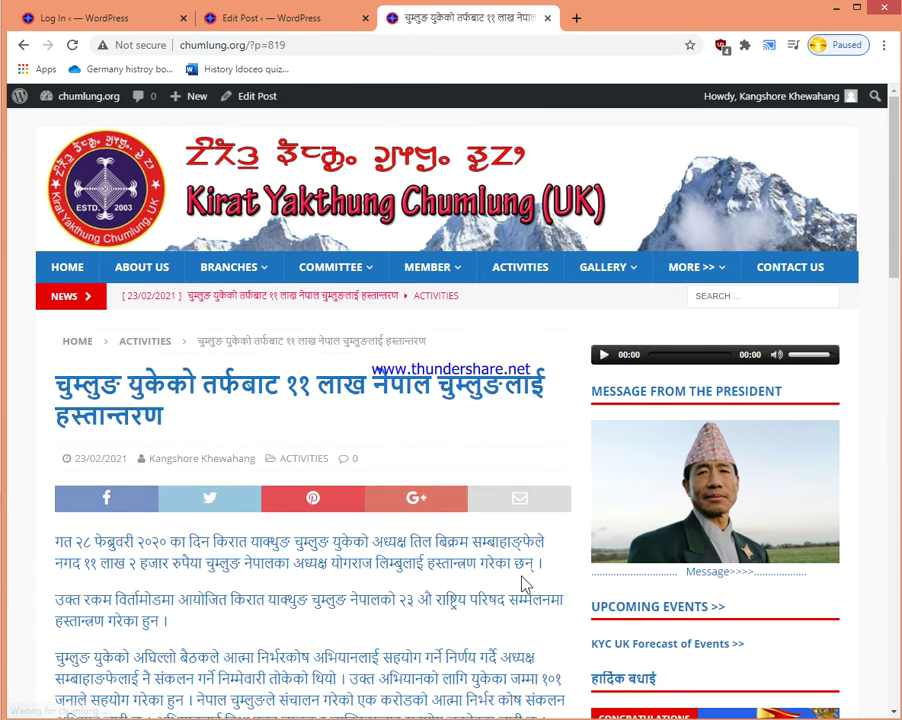
pyautogui.click(302, 24)
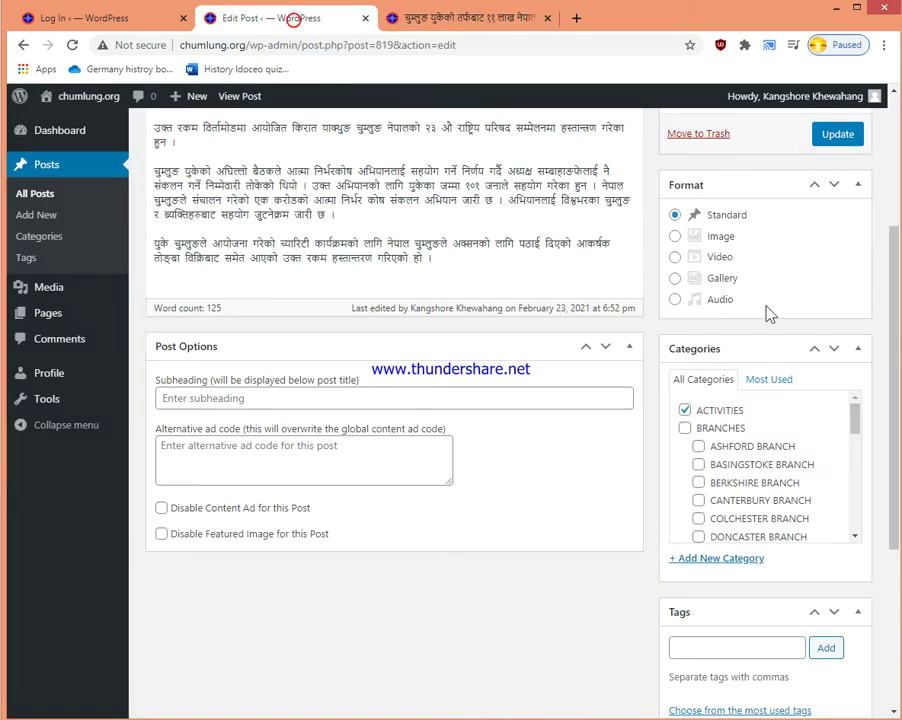
# Update the published post with its featured image and bring up the live post page.
pyautogui.click(834, 139)
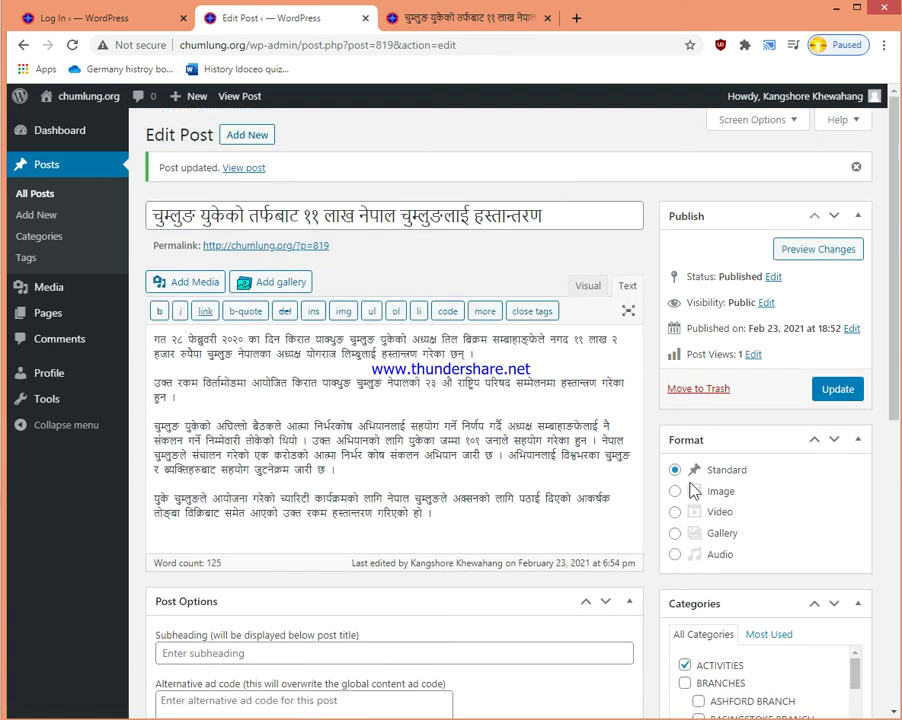
pyautogui.click(466, 20)
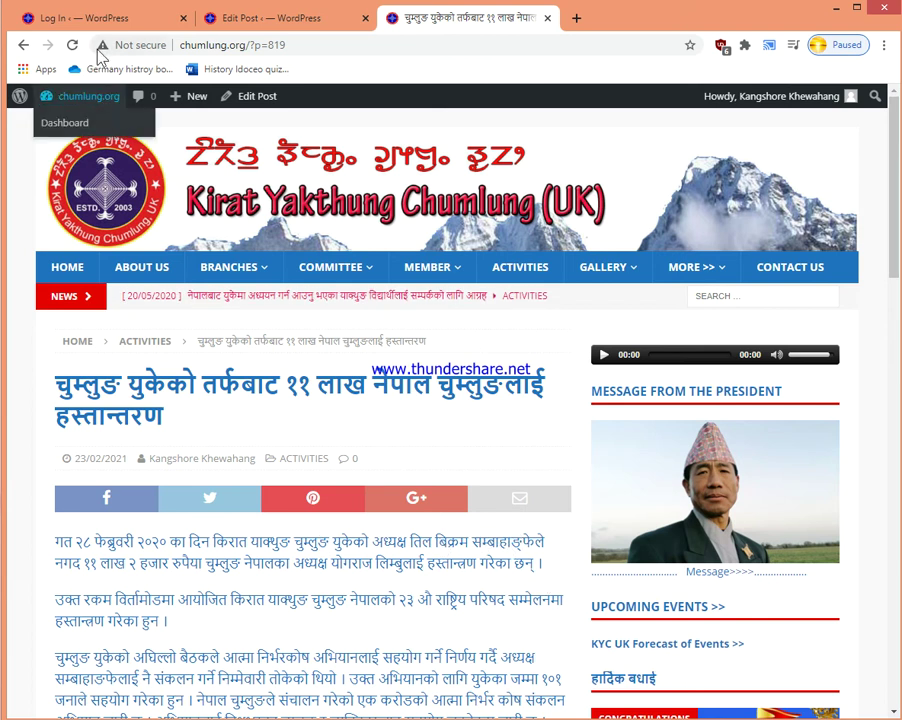
# Reload the live post and confirm the home page shows the donation photo thumbnail, then return to the editor.
pyautogui.click(72, 45)
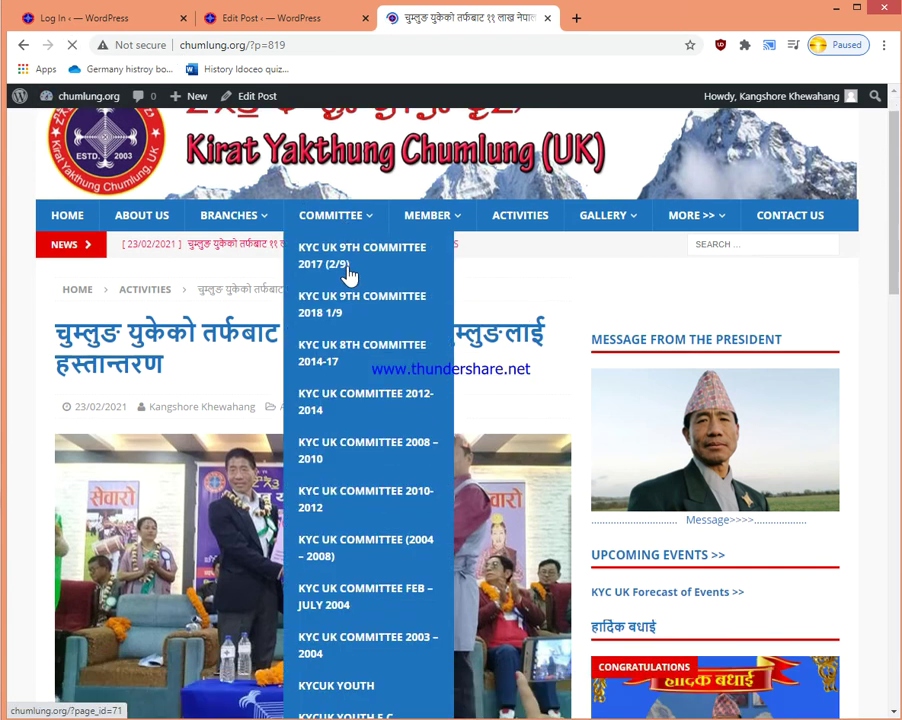
pyautogui.scroll(4, 520, 398)
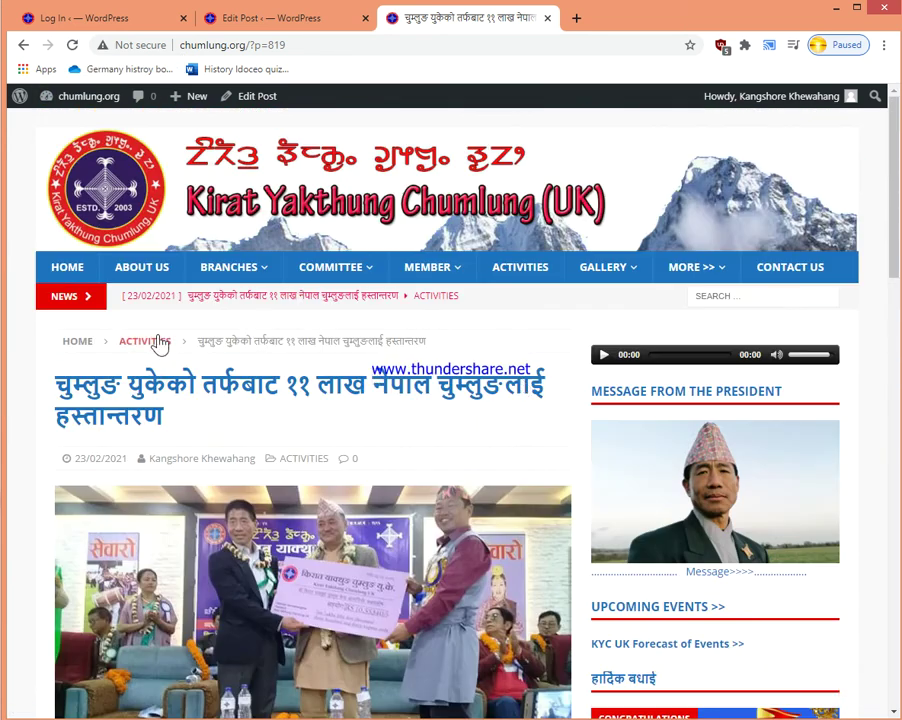
pyautogui.click(63, 267)
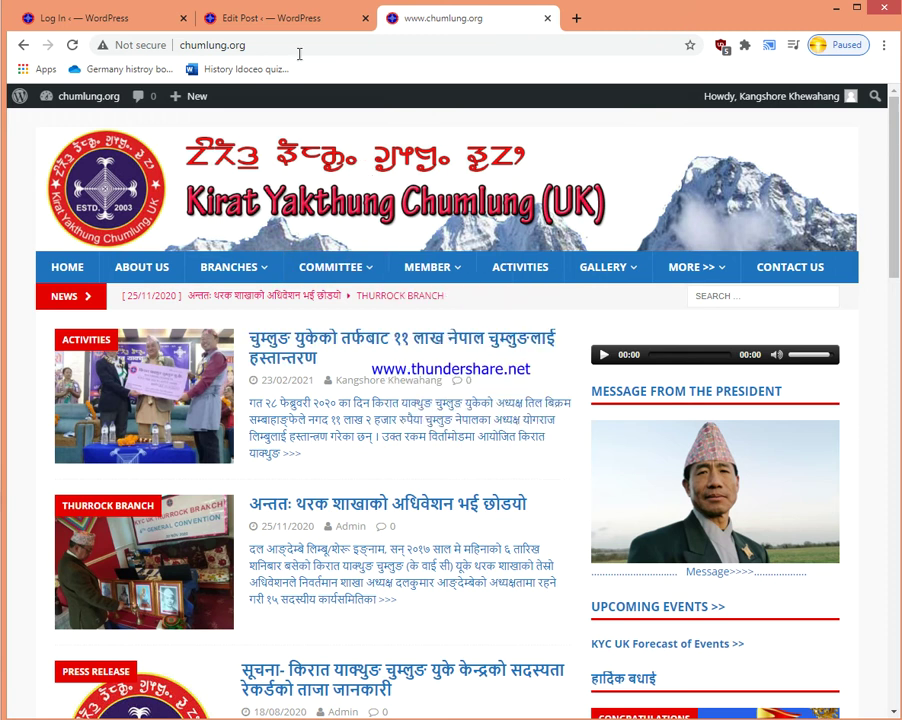
pyautogui.click(296, 20)
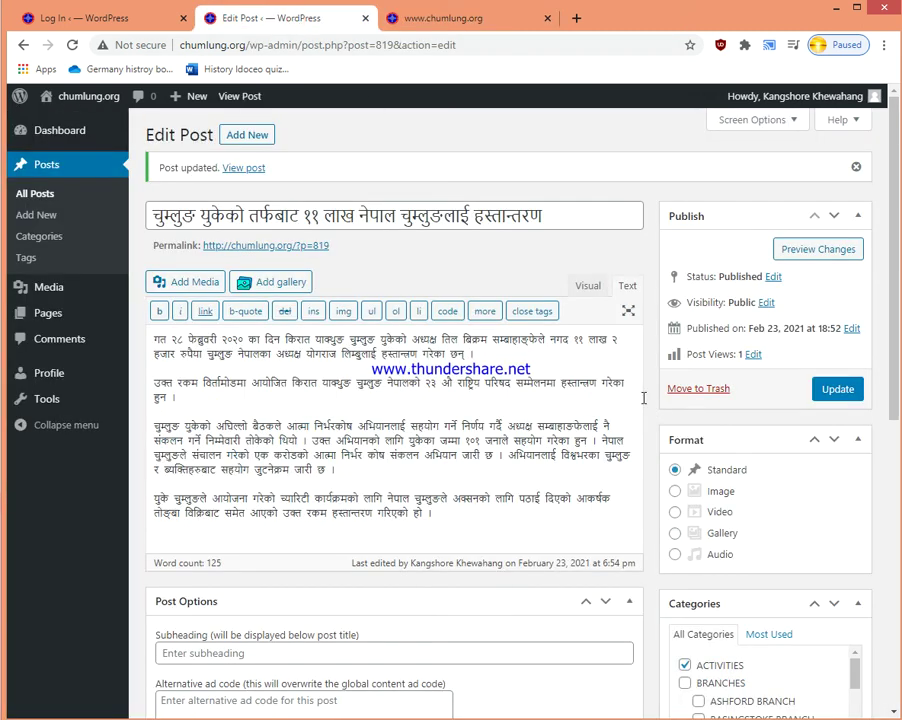
# Log out of the admin account from the Howdy menu in the admin bar.
pyautogui.scroll(-5, 641, 406)
pyautogui.scroll(5, 642, 406)
pyautogui.moveTo(815, 96)
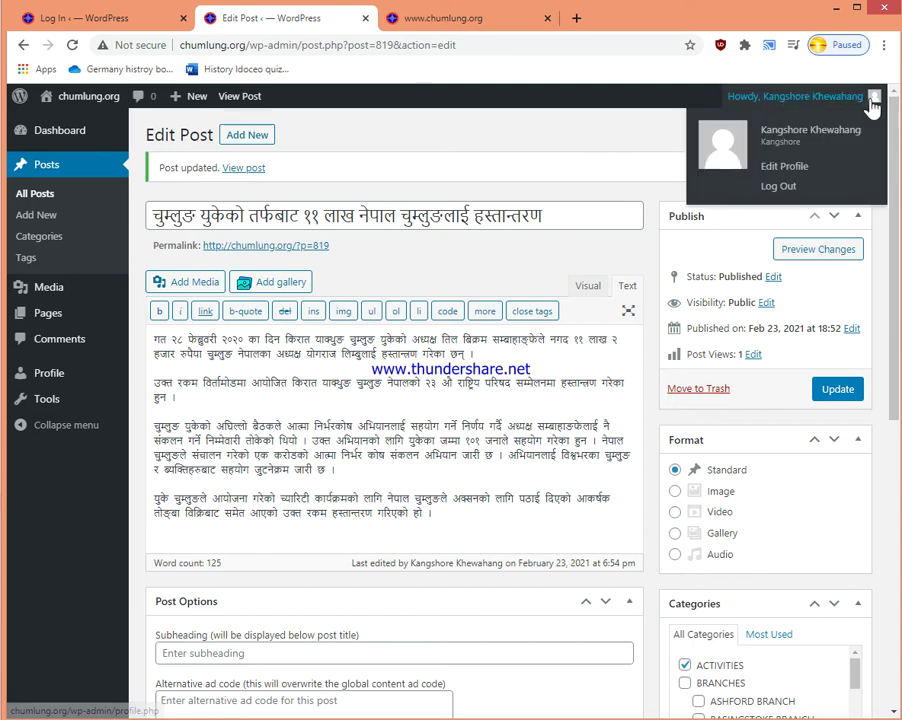
pyautogui.click(783, 189)
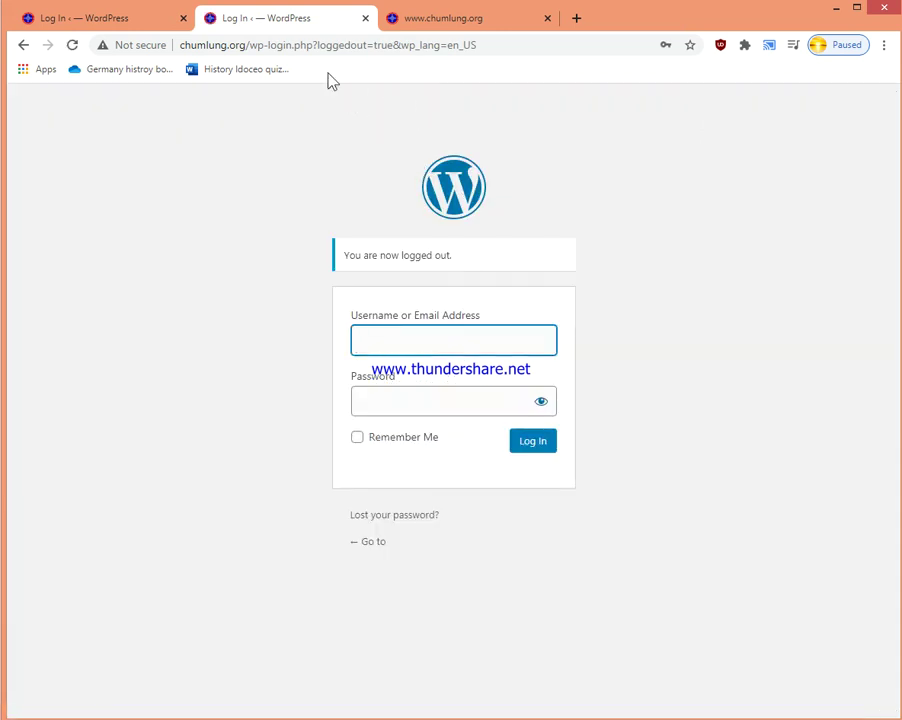
# Strip the logged-out parameters from the address to load the plain login page.
pyautogui.click(320, 43)
pyautogui.click(300, 44)
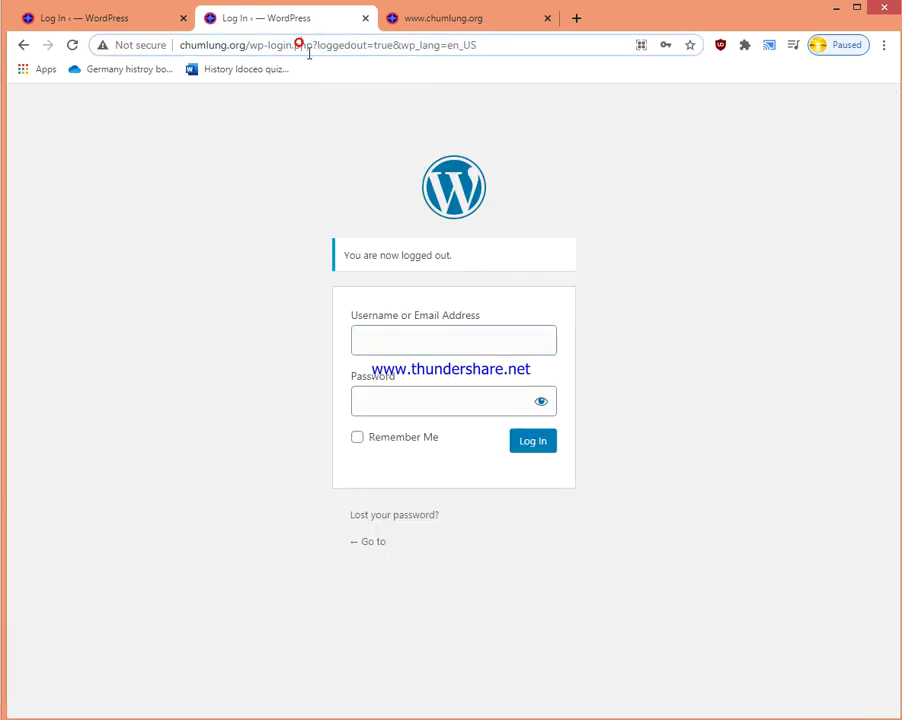
pyautogui.hotkey('shift', 'End')
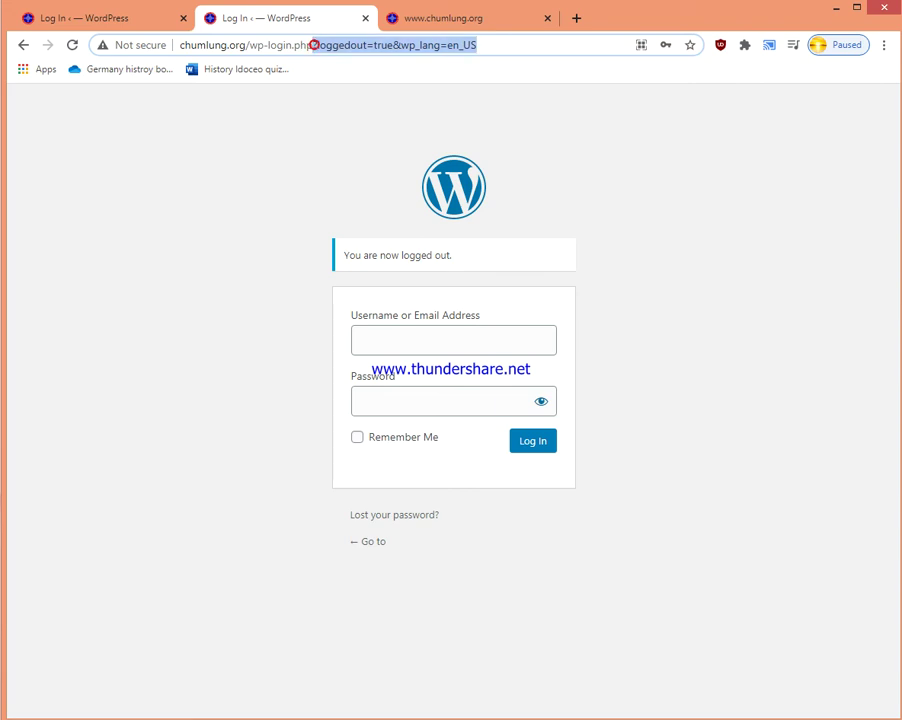
pyautogui.press('BackSpace')
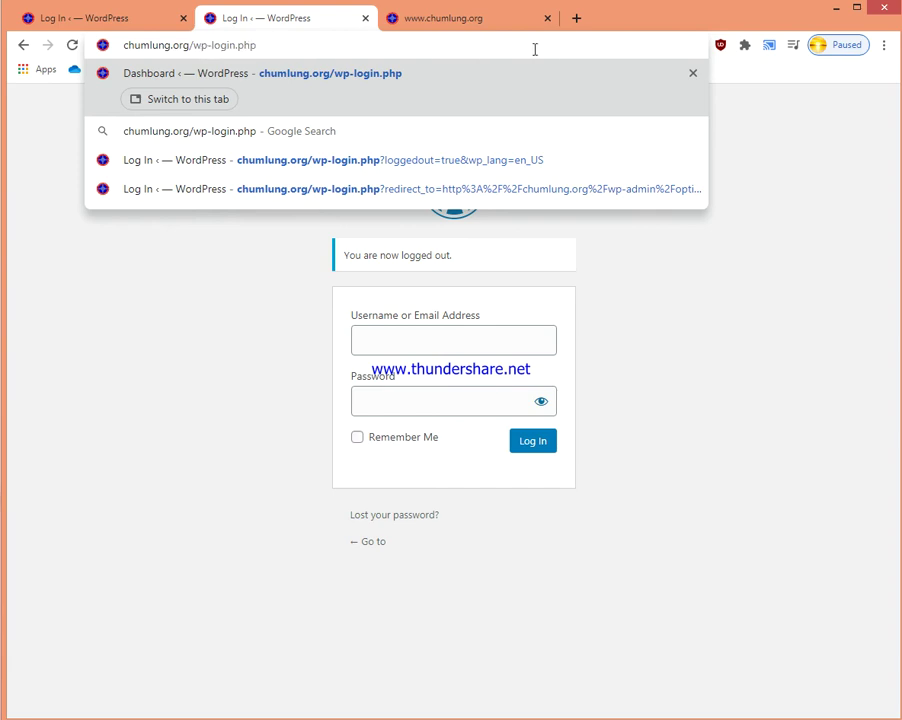
pyautogui.press('Return')
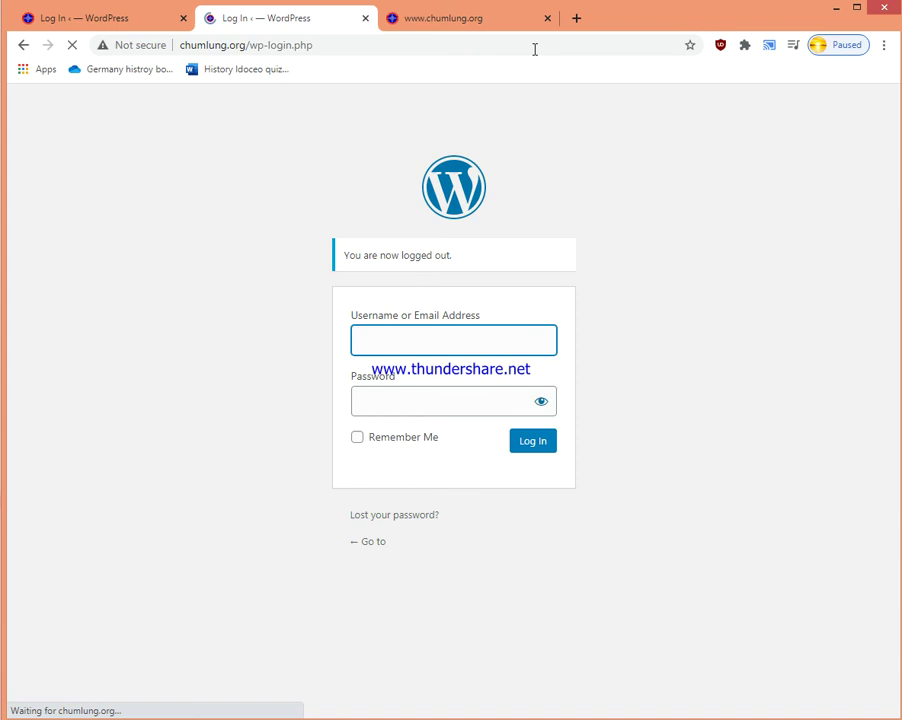
# Sign in with the autofilled saved login and an edited password, which gets rejected as incorrect.
pyautogui.click(460, 289)
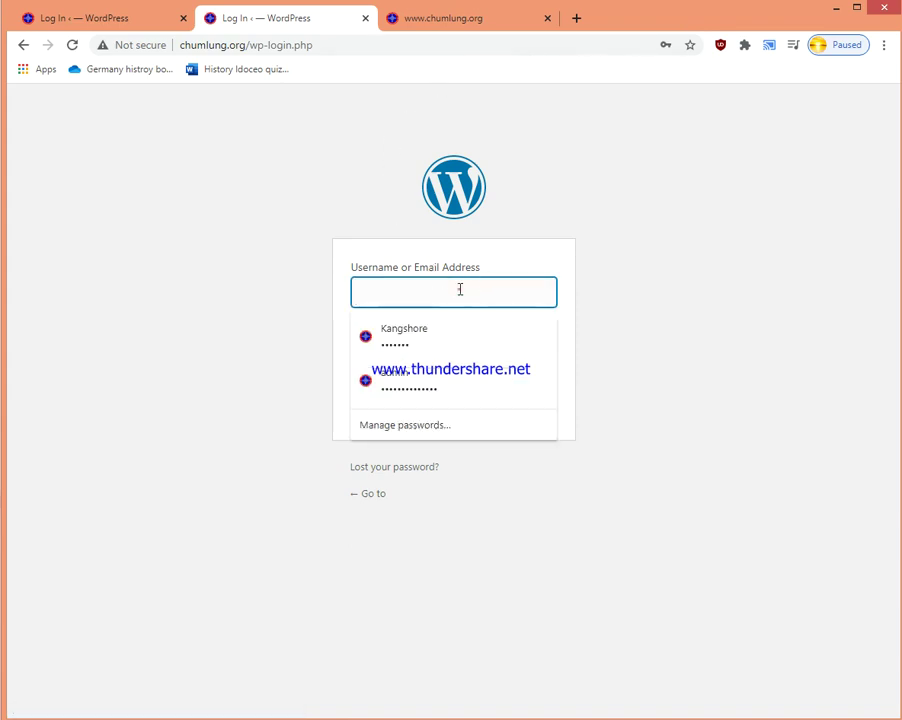
pyautogui.click(447, 343)
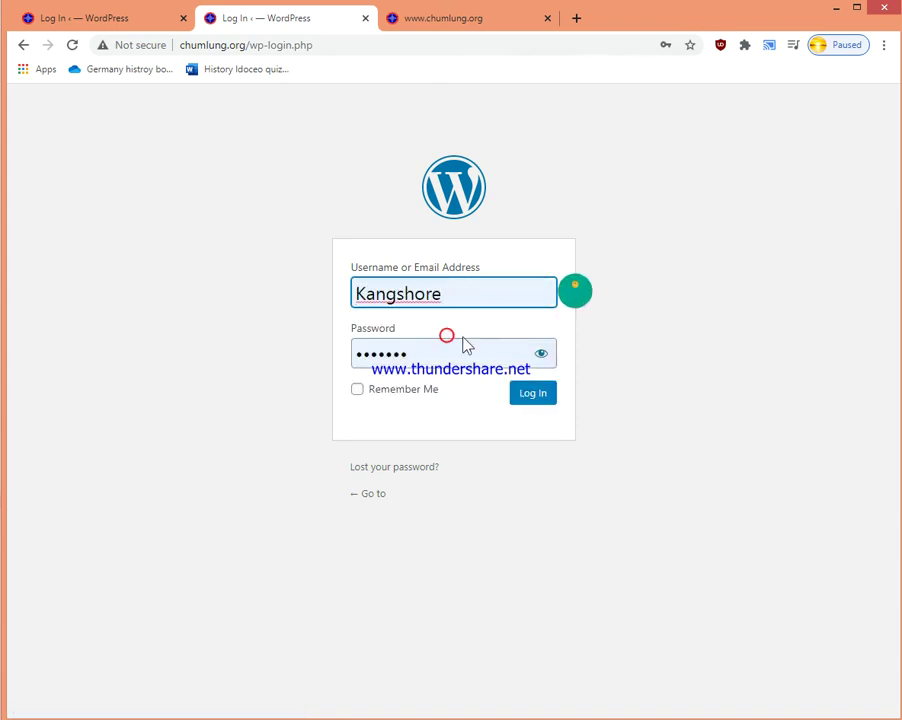
pyautogui.click(460, 353)
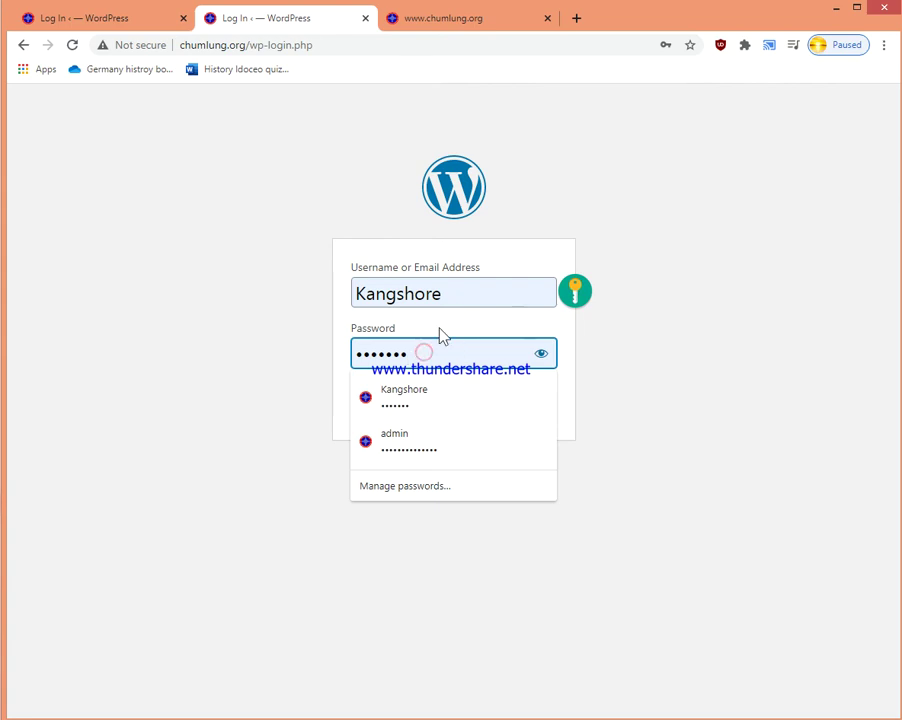
pyautogui.write('***')
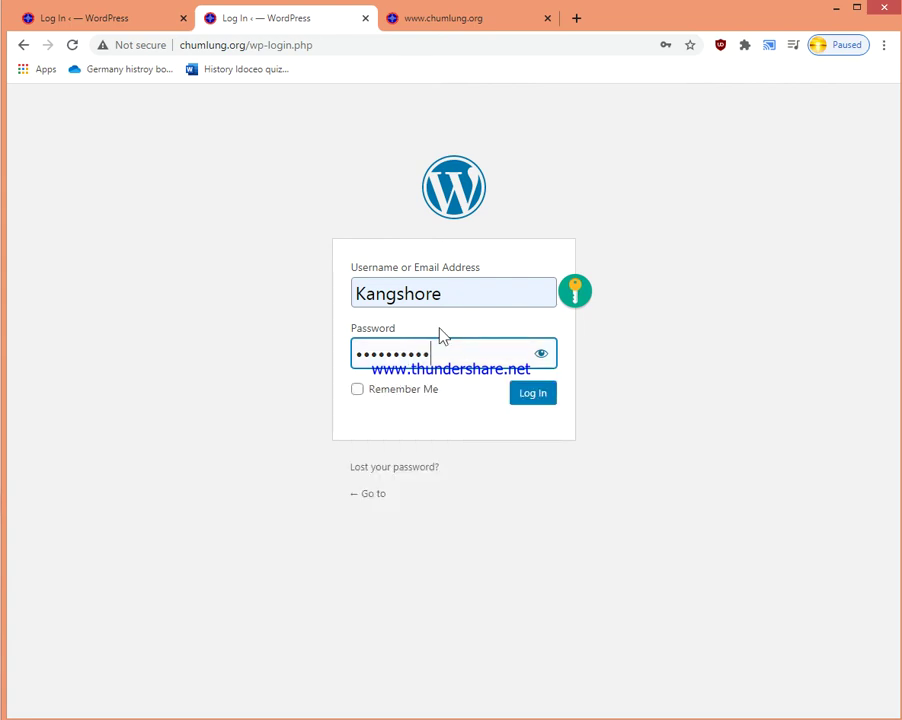
pyautogui.click(534, 395)
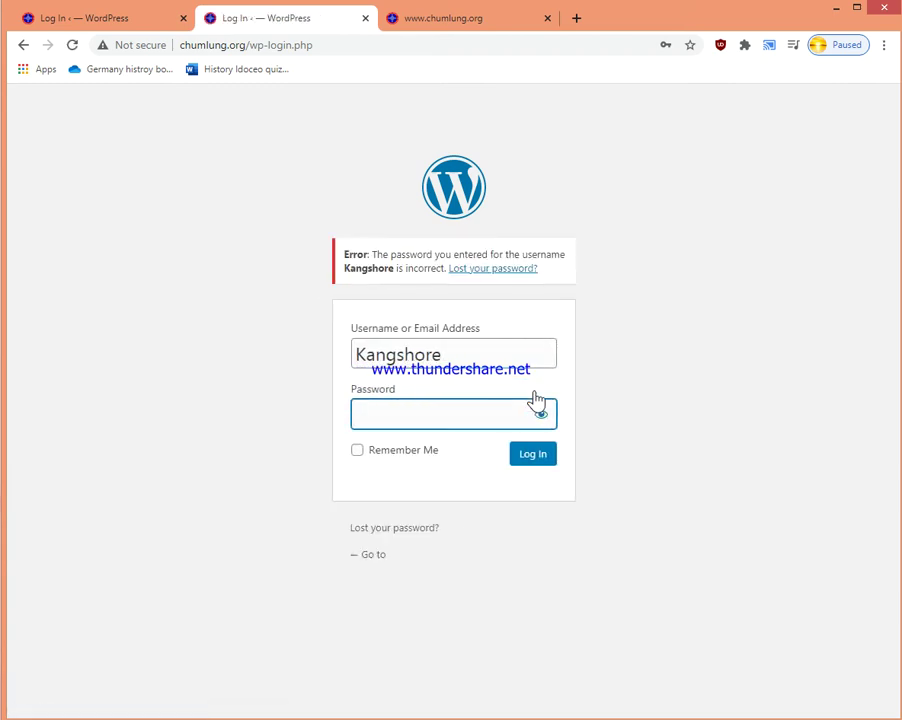
# Request a new password via 'Lost your password?' using the account's e-mail address.
pyautogui.click(505, 272)
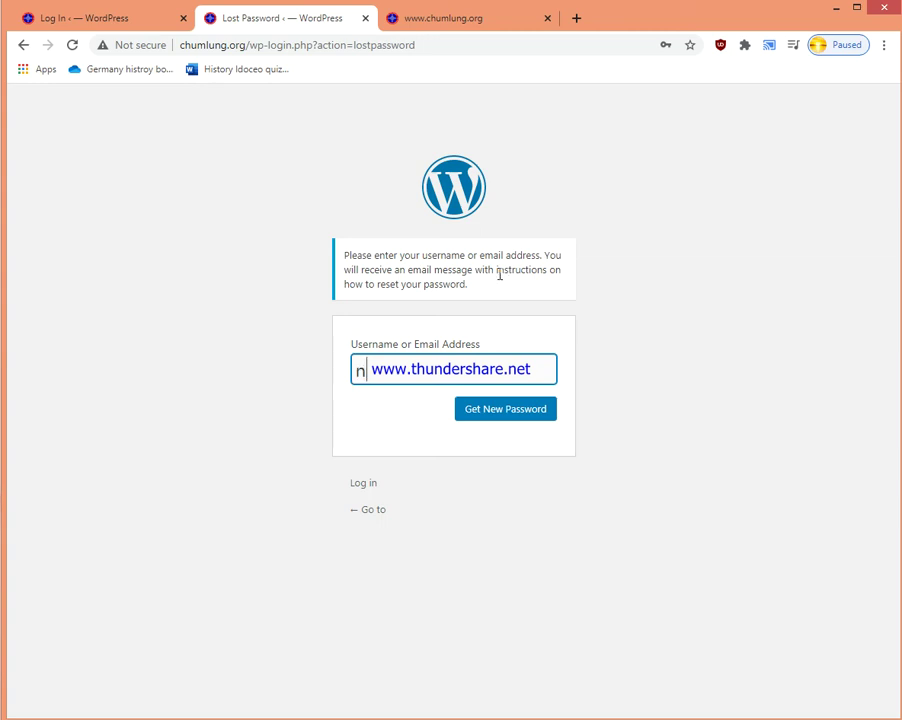
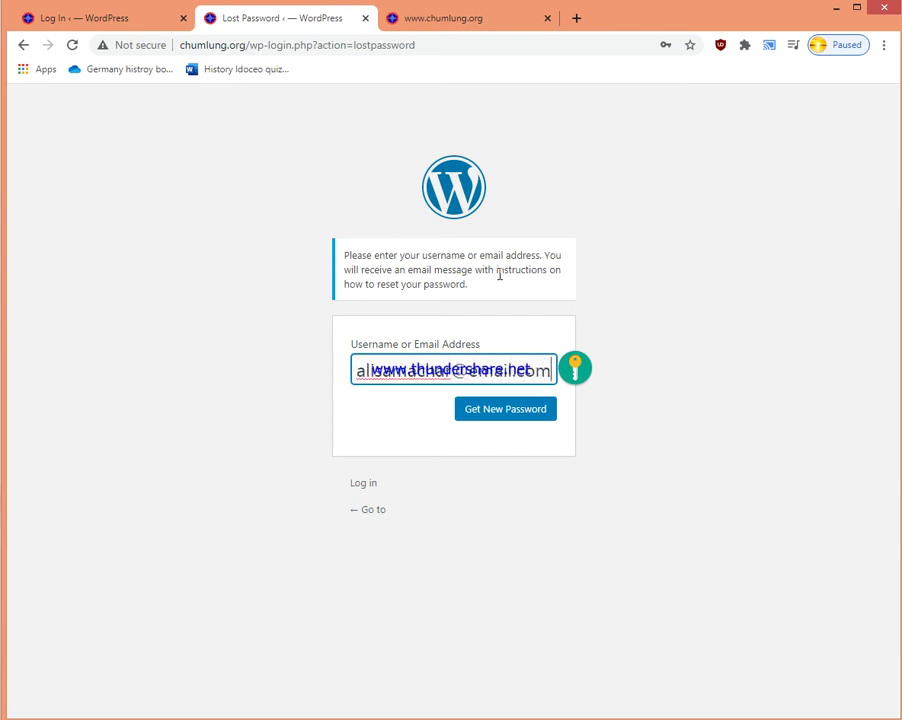
pyautogui.click(507, 410)
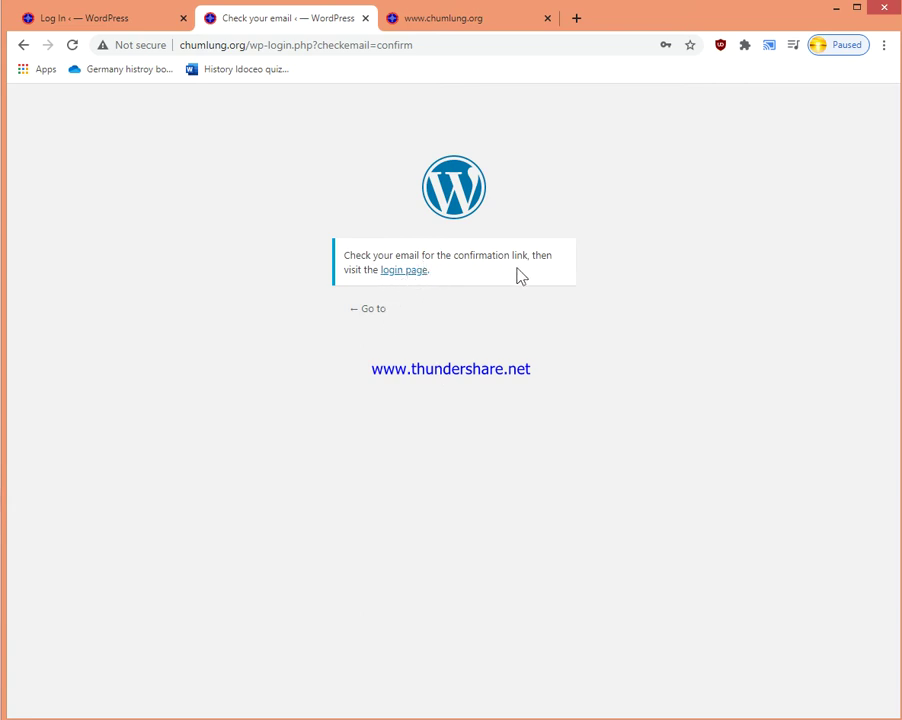
pyautogui.click(576, 19)
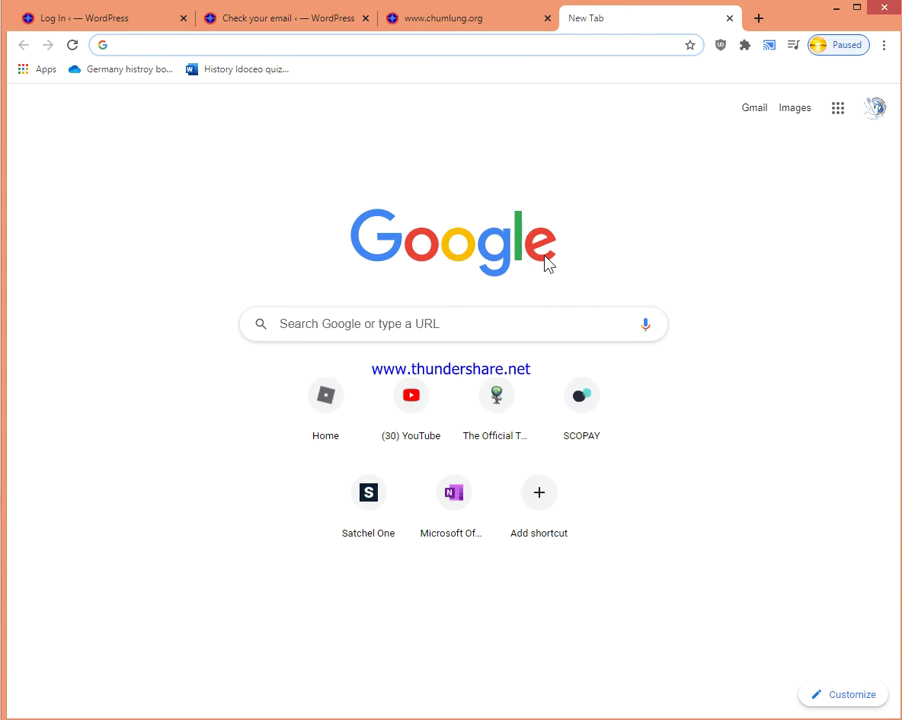
# Go to mail.com and sign in through to the inbox.
pyautogui.write('mail')
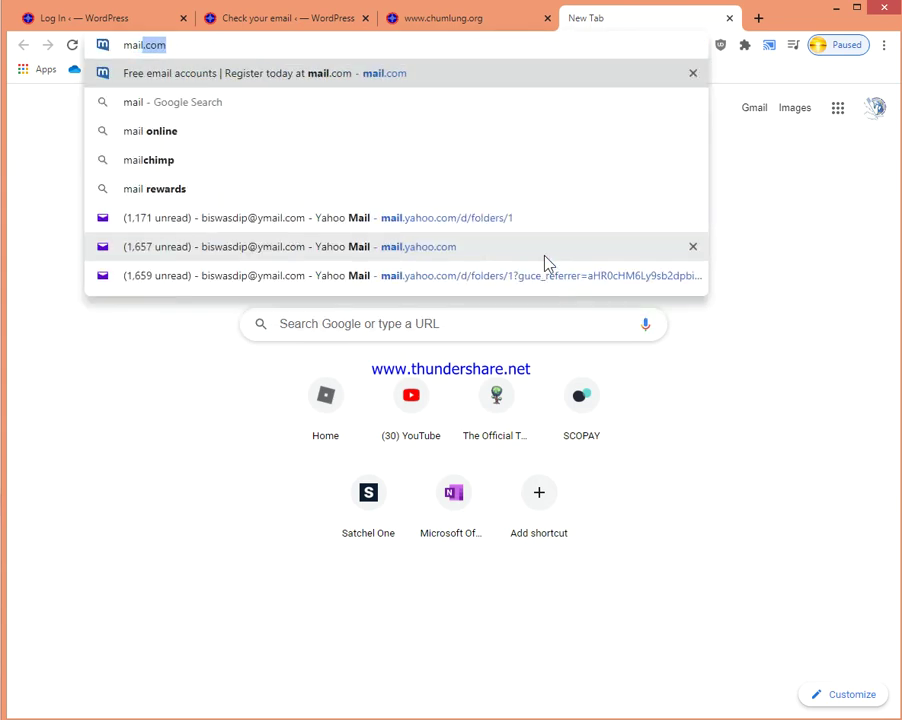
pyautogui.press('Return')
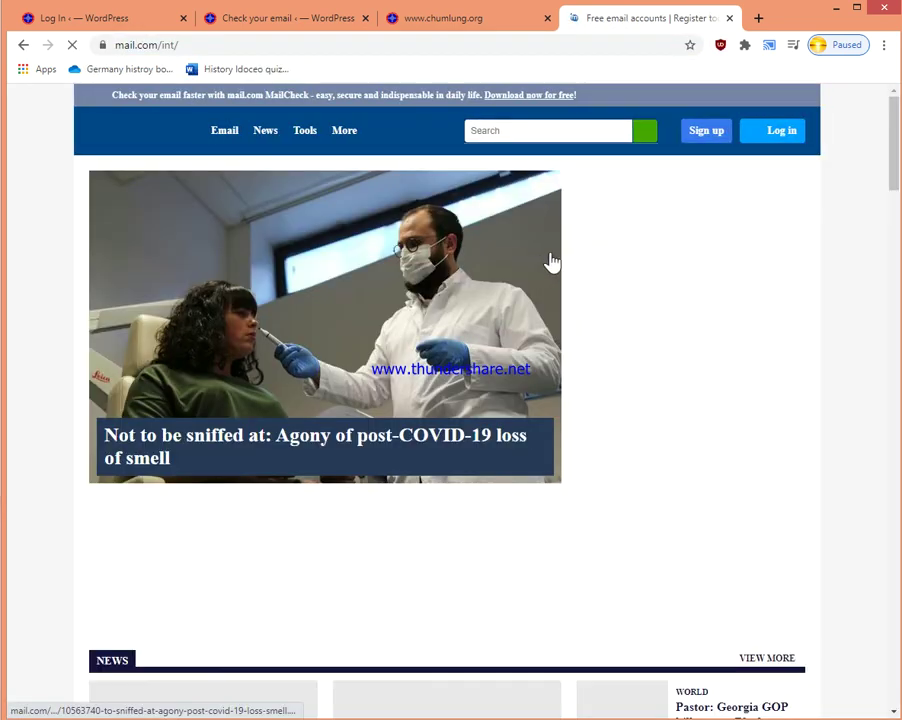
pyautogui.click(772, 140)
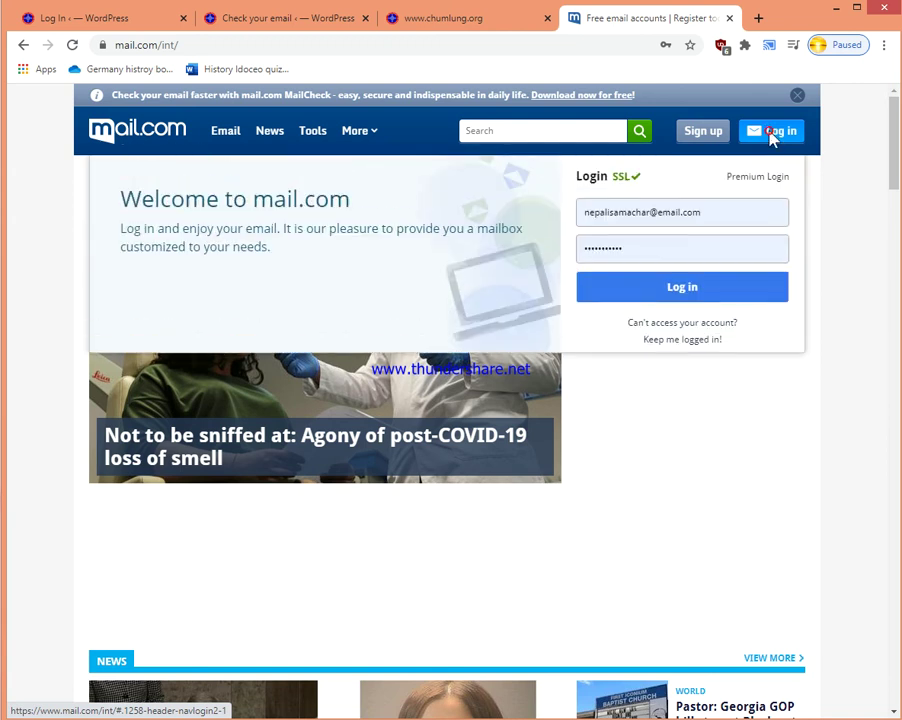
pyautogui.click(665, 289)
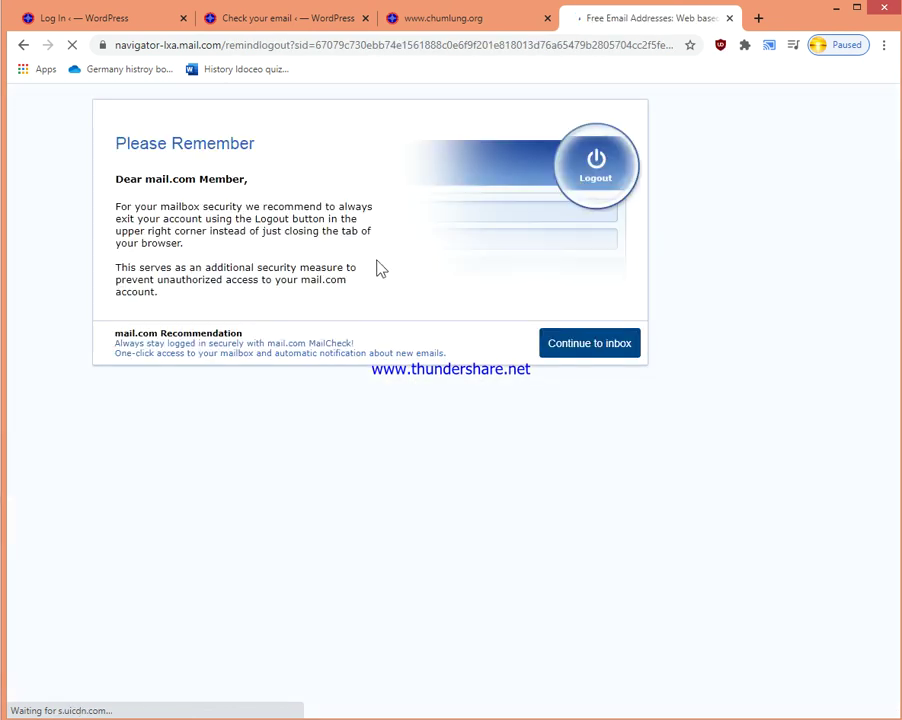
pyautogui.click(585, 354)
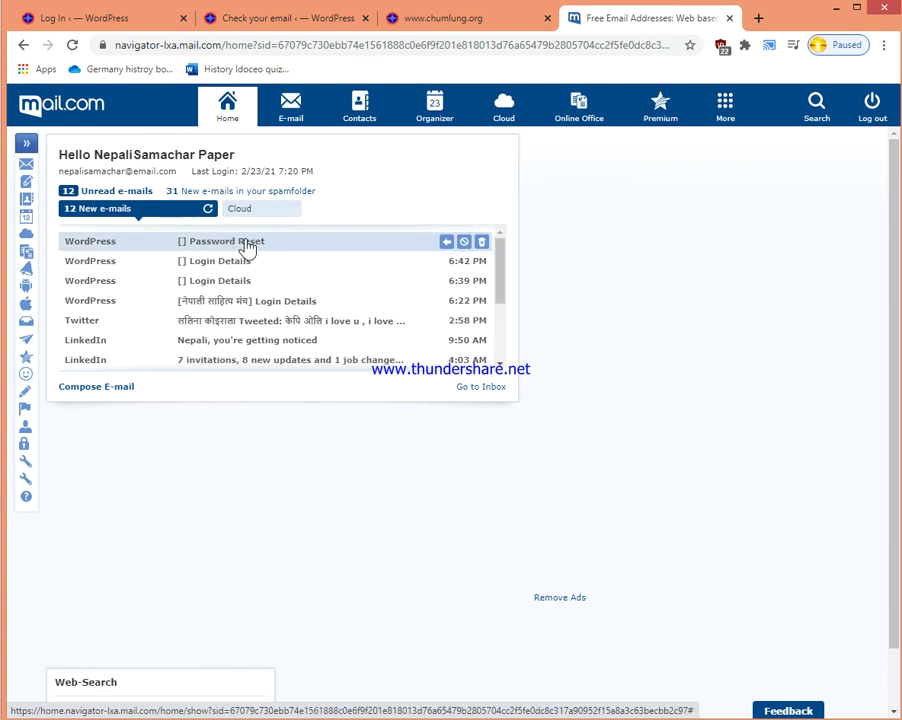
# Open the WordPress Password Reset e-mail and follow its reset link.
pyautogui.click(246, 245)
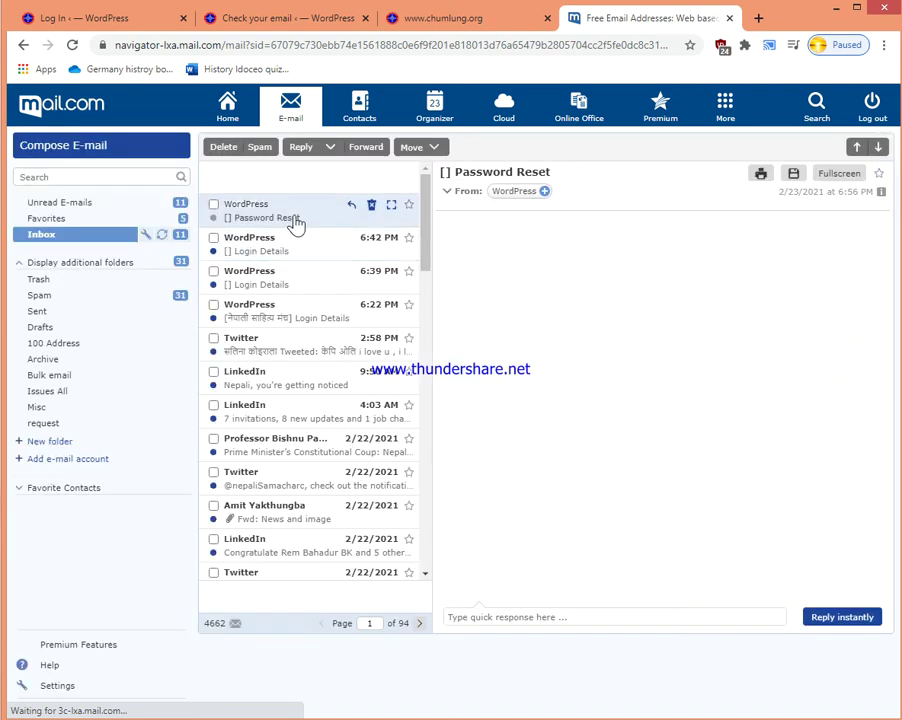
pyautogui.doubleClick(296, 224)
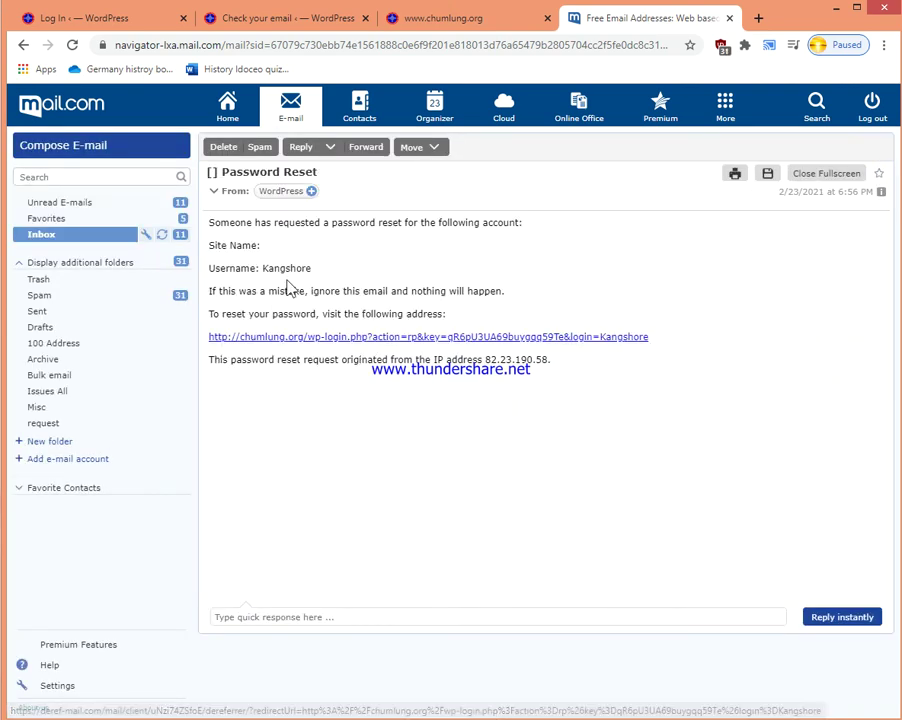
pyautogui.moveTo(264, 270); pyautogui.dragTo(312, 270)
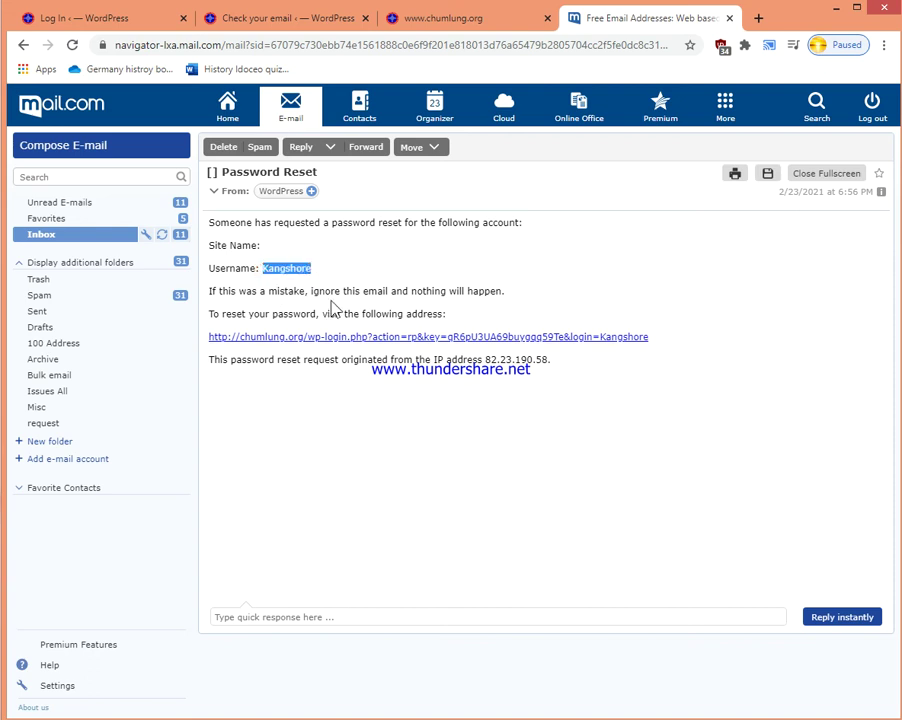
pyautogui.click(331, 342)
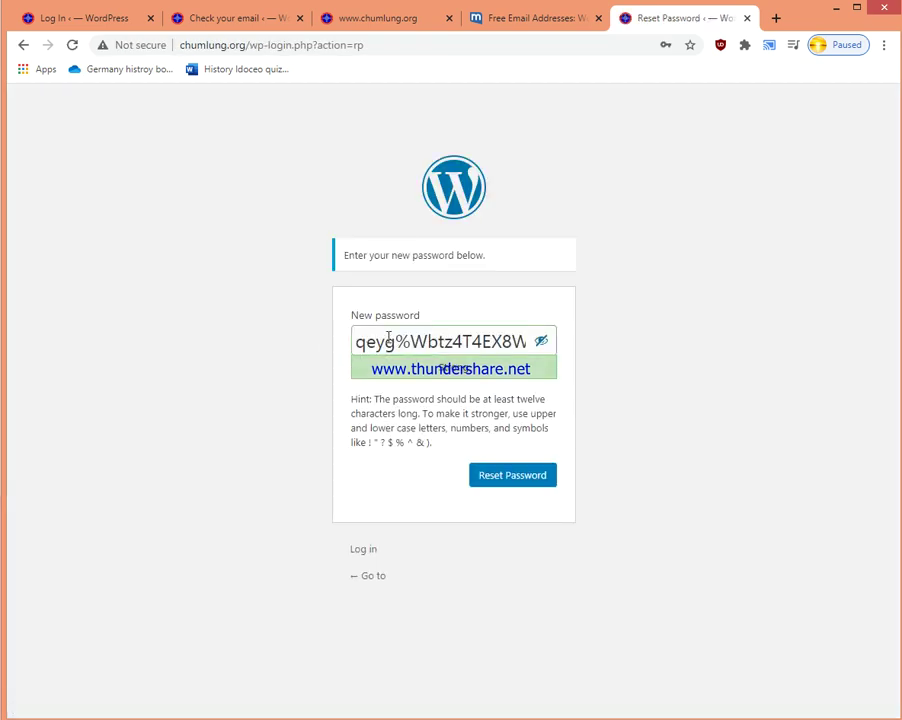
# Replace the suggested password with a new weak one, confirm weak-password use, and decline Chrome's save offer.
pyautogui.click(392, 344)
pyautogui.hotkey('ctrl', 'a')
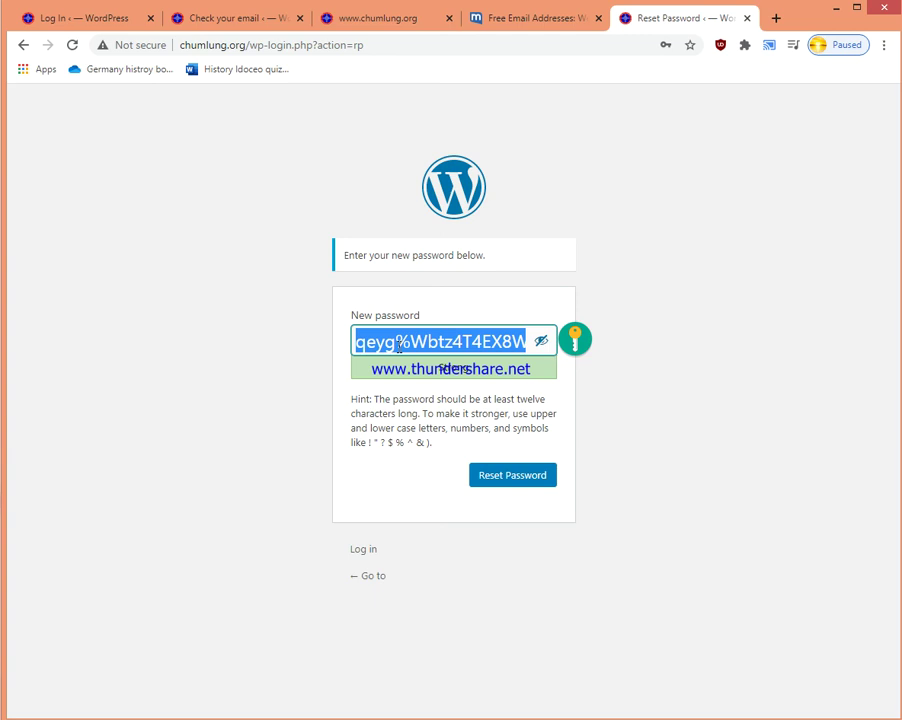
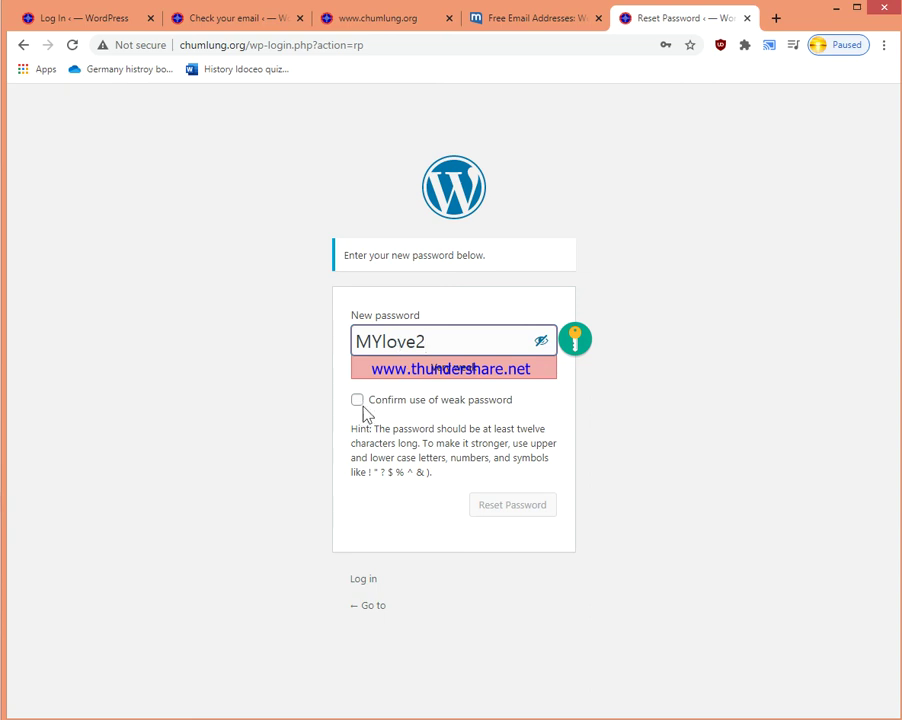
pyautogui.click(357, 400)
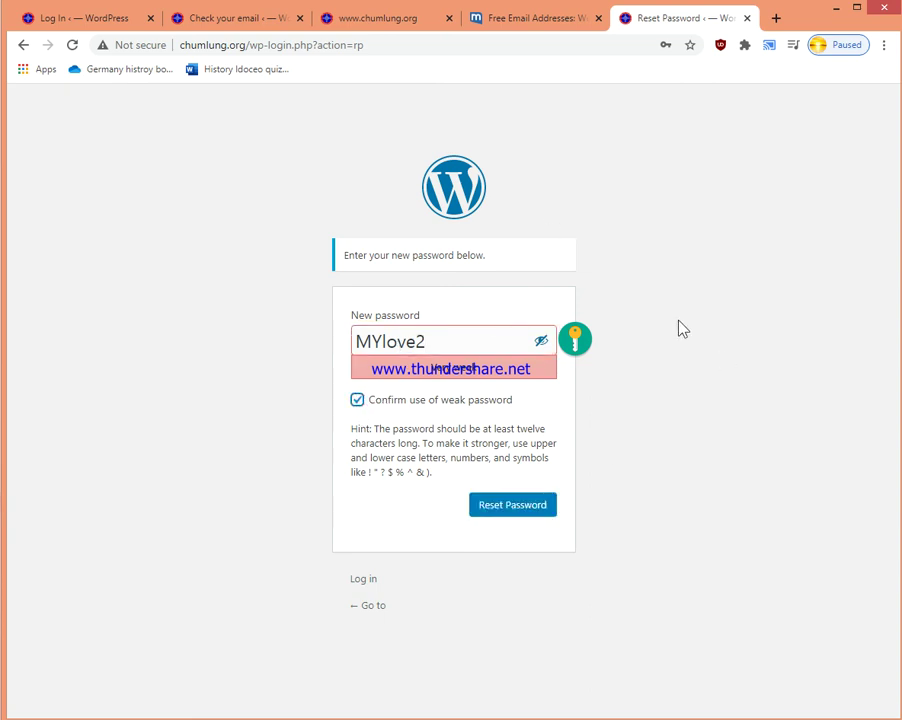
pyautogui.click(504, 513)
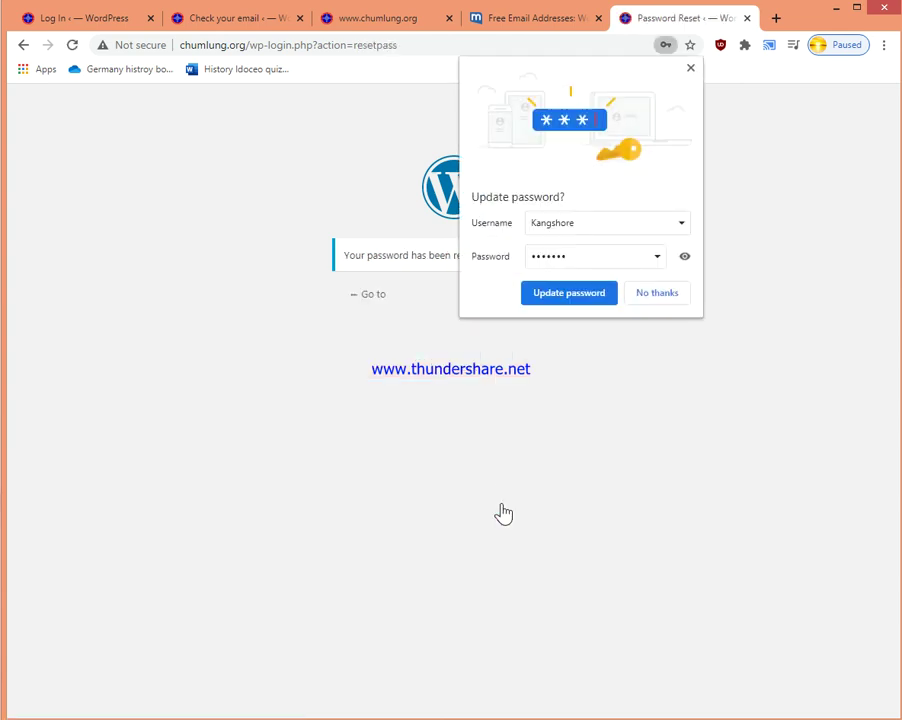
pyautogui.click(659, 296)
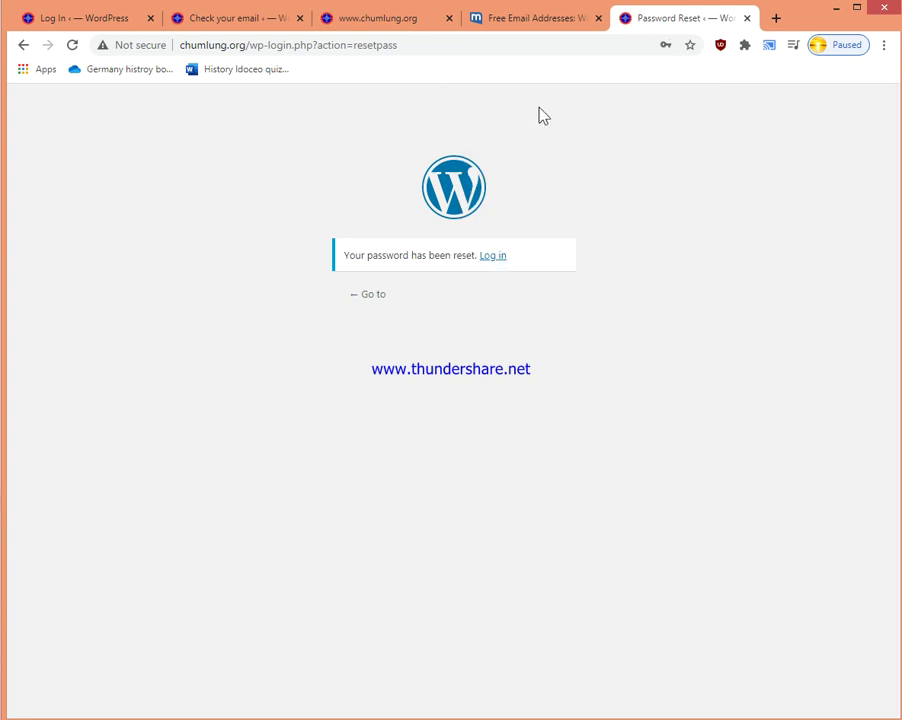
# Go from the reset confirmation page to the WordPress login page.
pyautogui.click(375, 24)
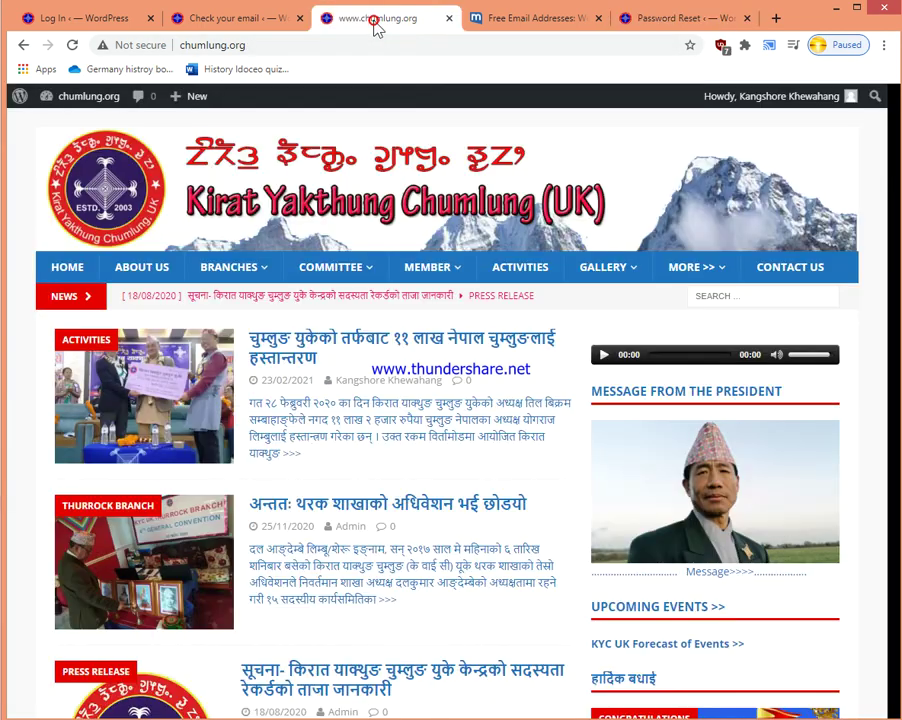
pyautogui.click(679, 20)
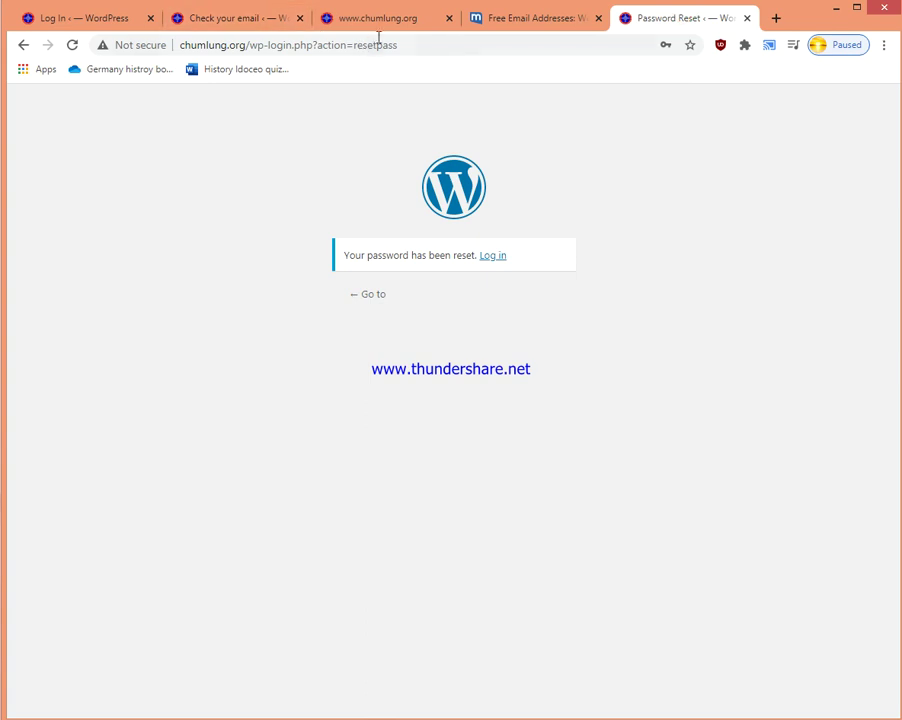
pyautogui.click(497, 257)
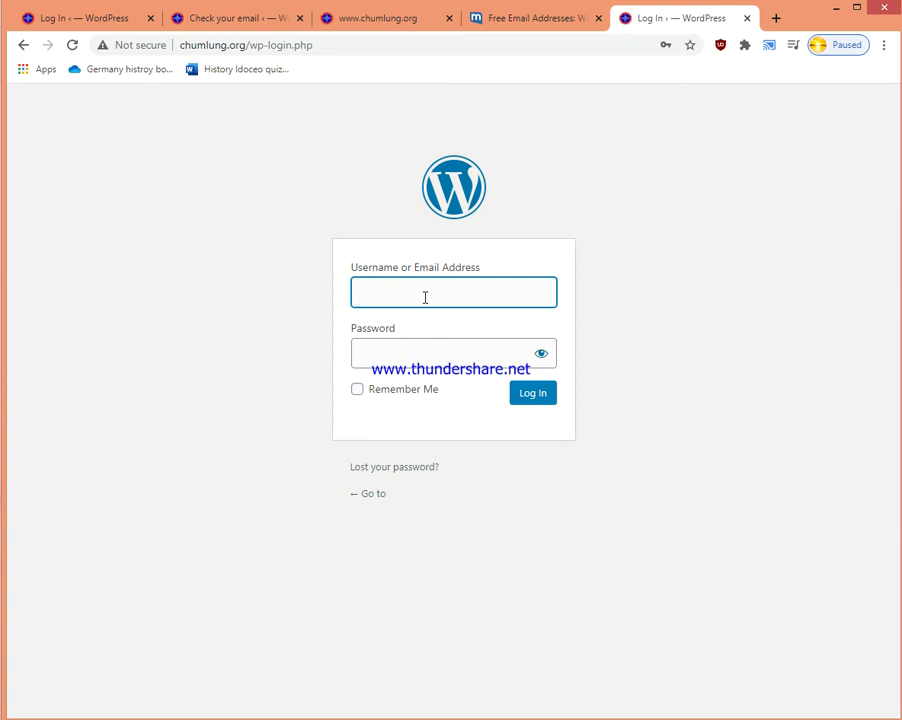
# Sign in with the saved username and a retyped password.
pyautogui.write('k')
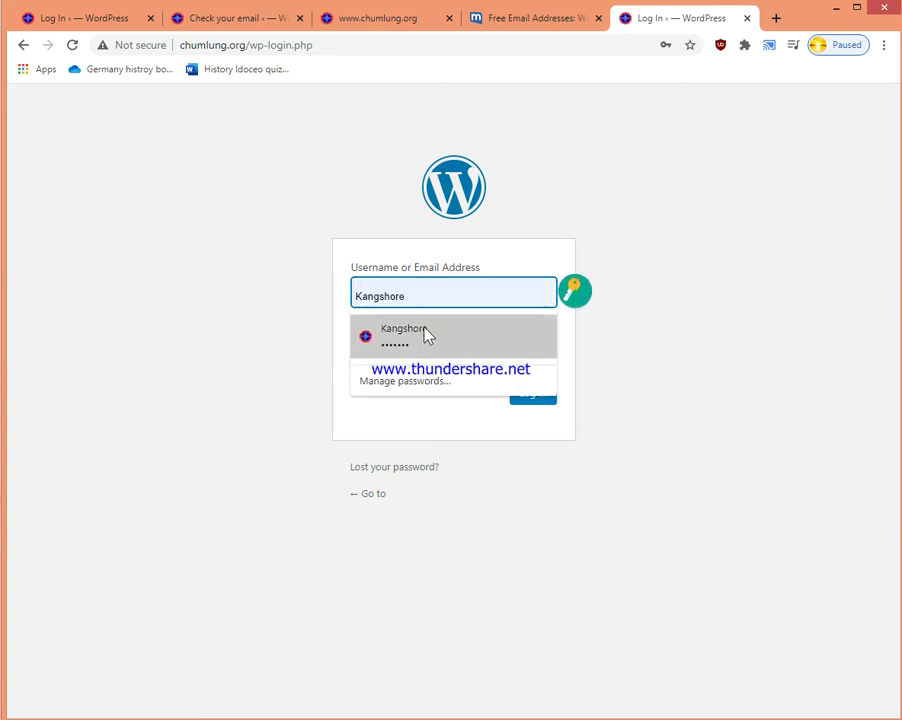
pyautogui.click(424, 331)
pyautogui.click(430, 346)
pyautogui.moveTo(430, 346); pyautogui.dragTo(306, 350)
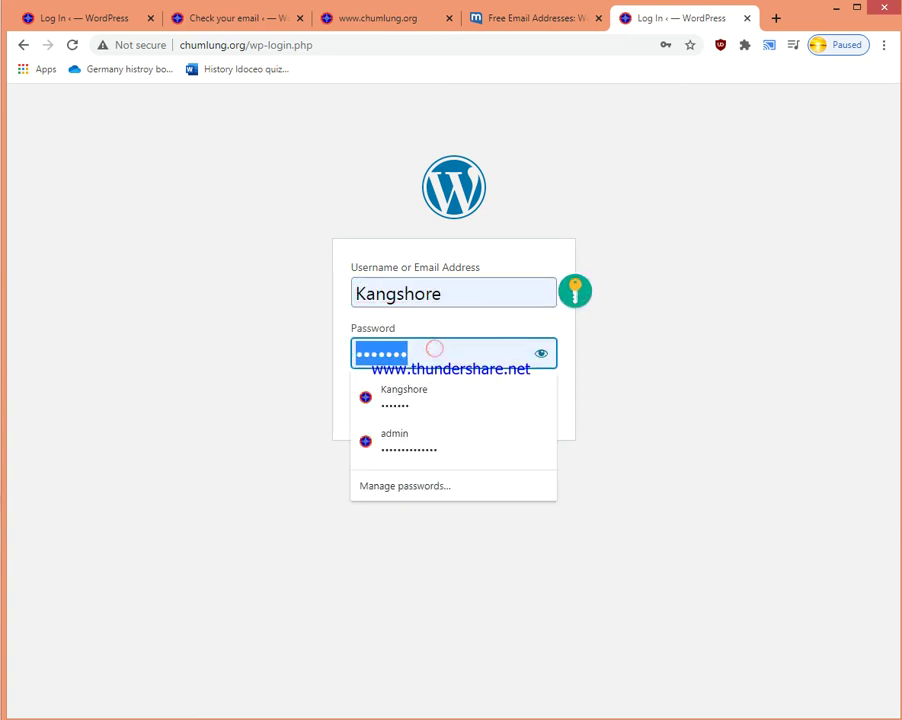
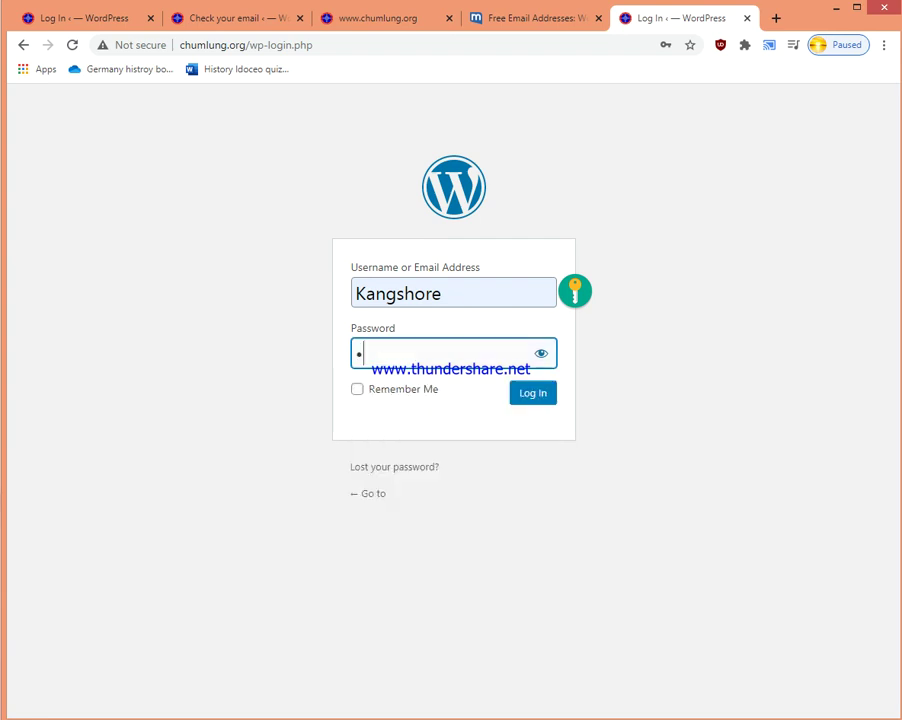
pyautogui.press('Return')
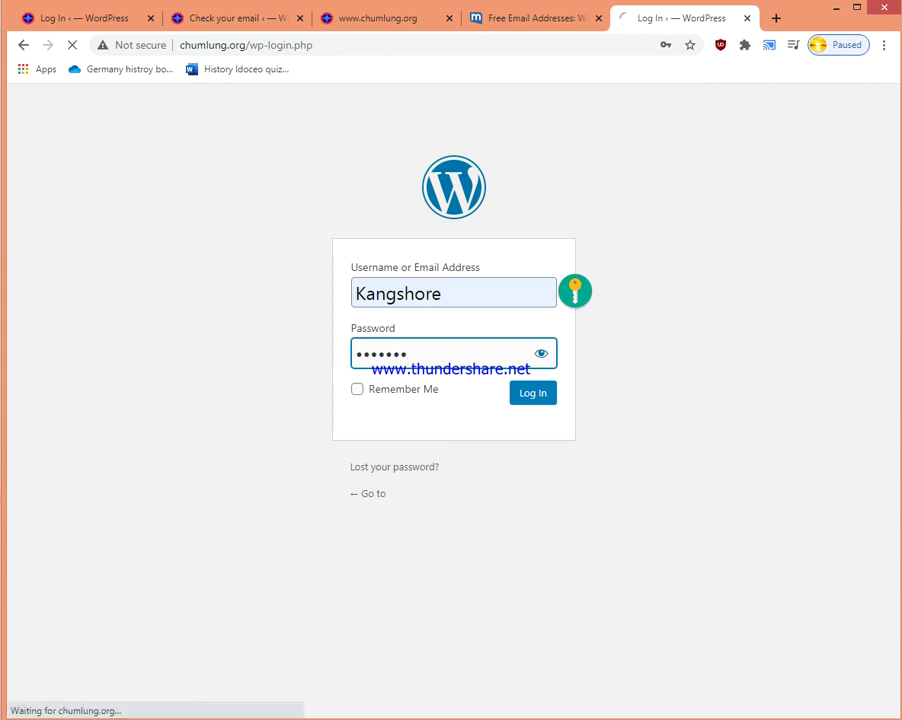
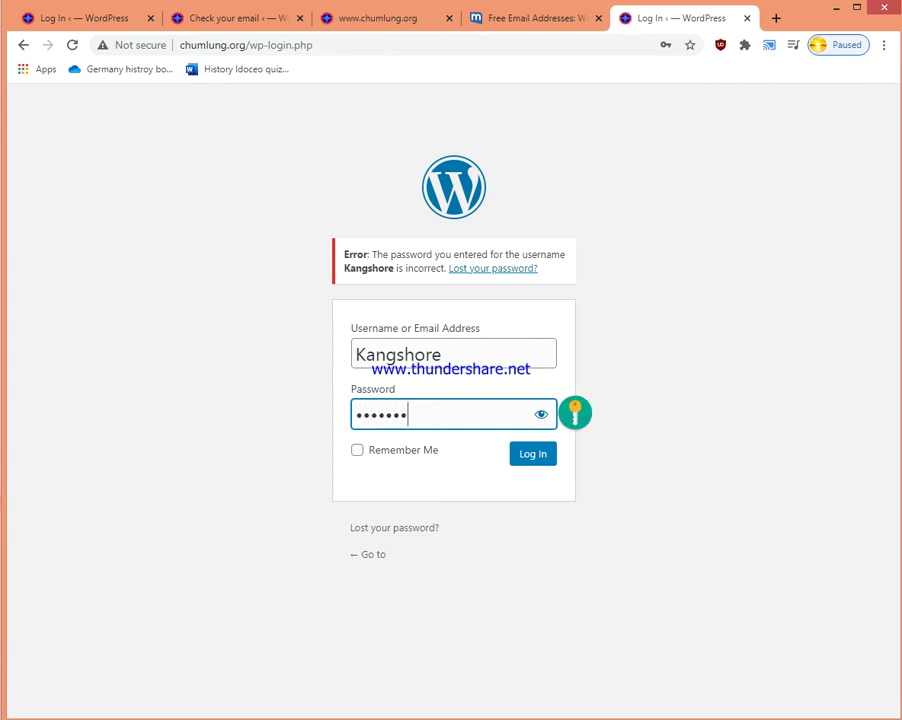
# Submit the chumlung.org login and decline Chrome's offer to update the saved password.
pyautogui.press('Return')
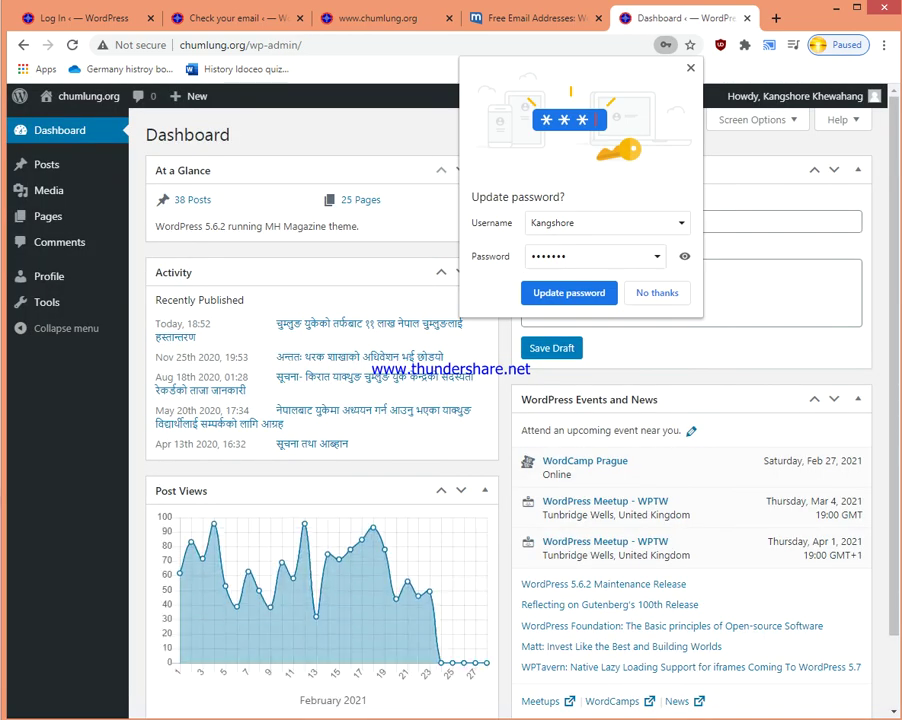
pyautogui.click(659, 293)
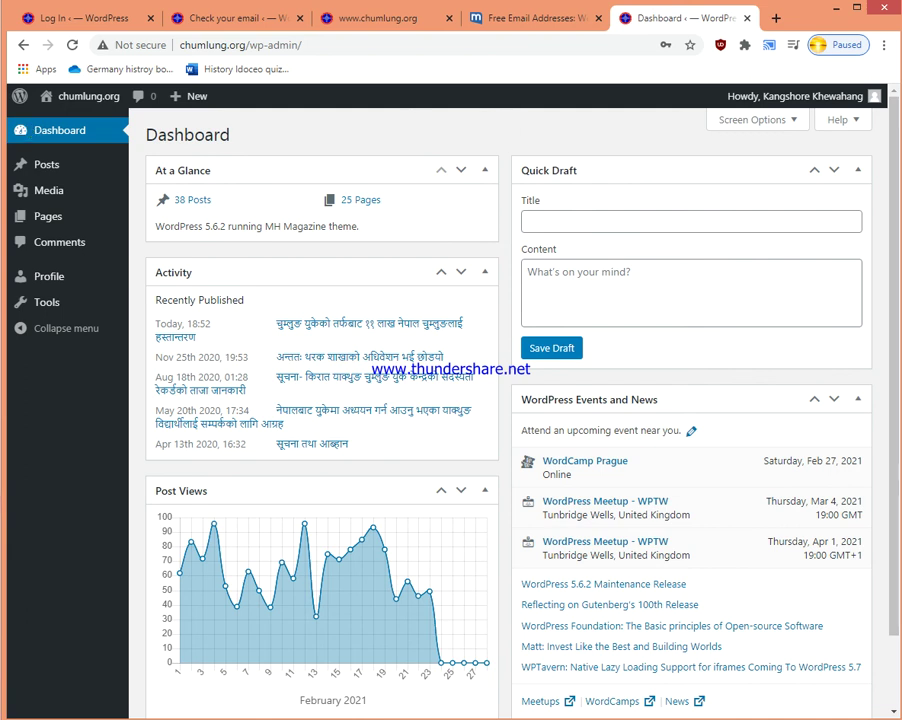
# Open the All Posts list from the Posts menu in the admin sidebar.
pyautogui.moveTo(56, 167)
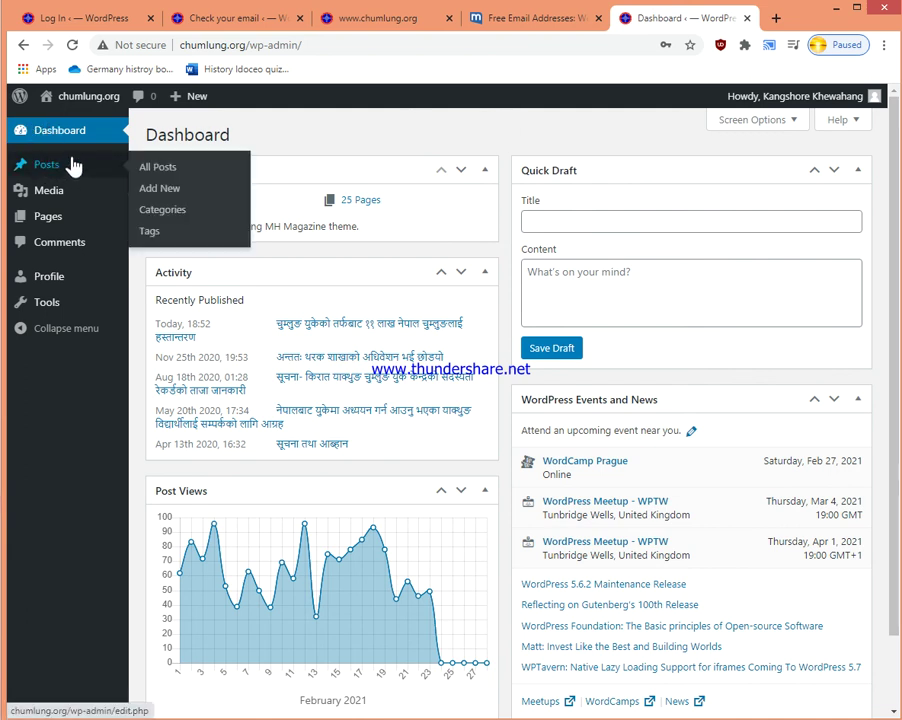
pyautogui.click(155, 170)
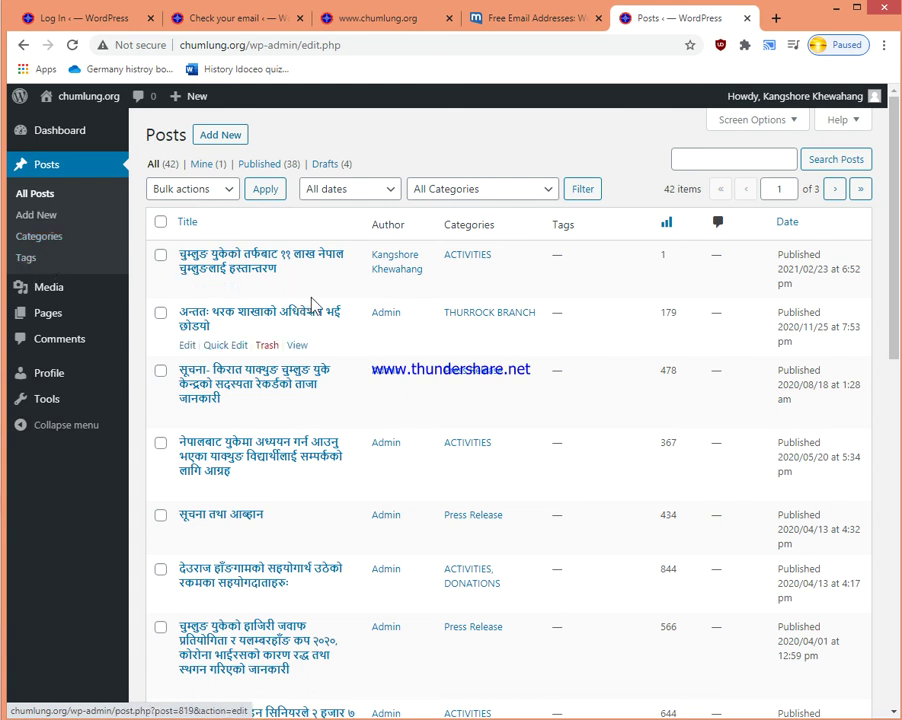
pyautogui.moveTo(258, 270)
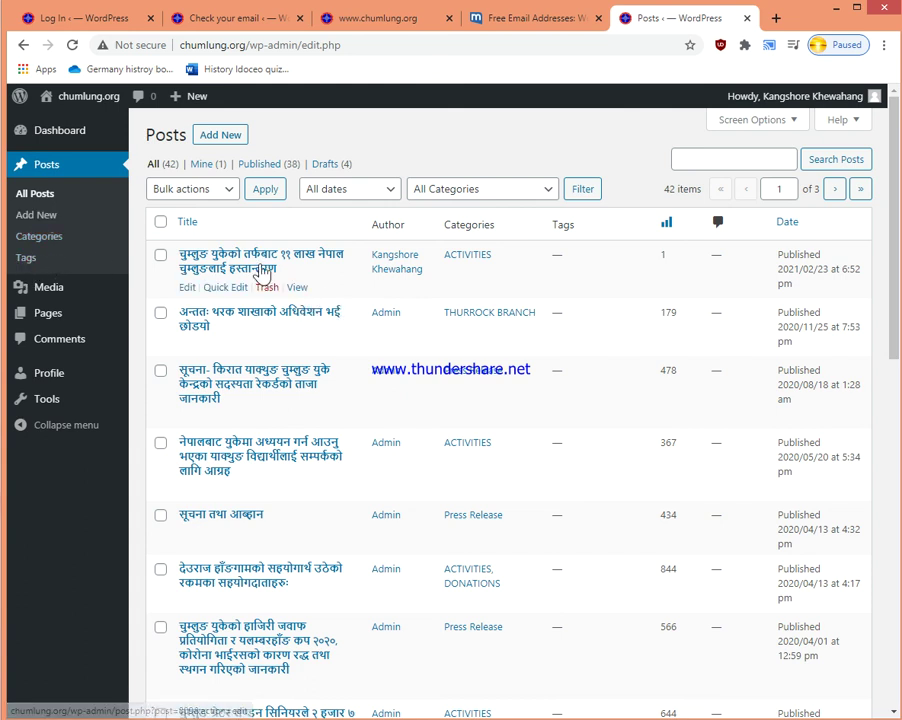
# Open the newest post (Feb 23, 2021) in the editor and scroll through it.
pyautogui.click(189, 290)
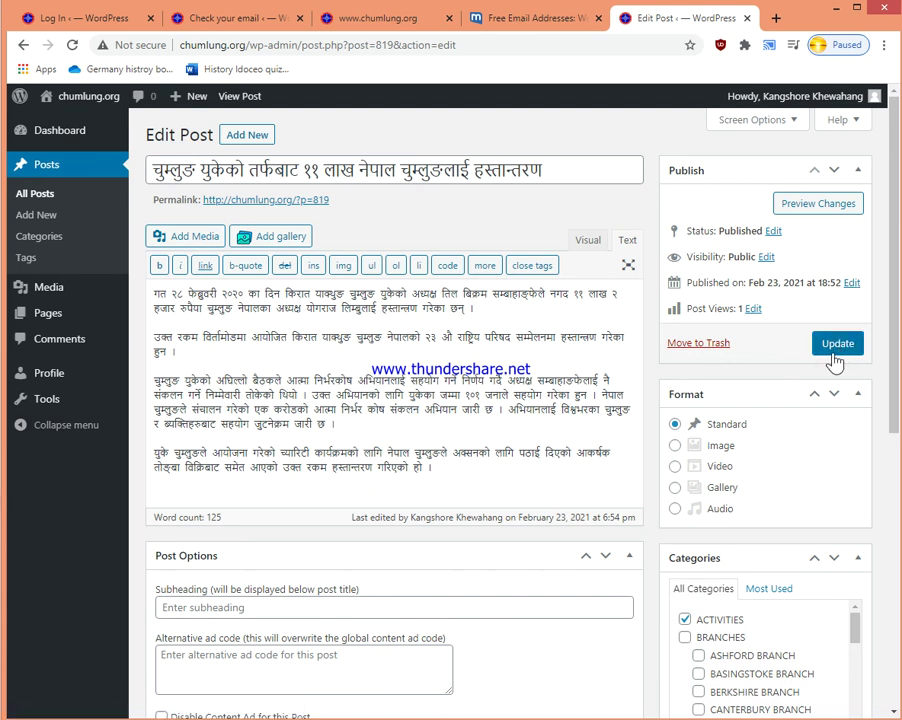
pyautogui.scroll(-3, 570, 414)
pyautogui.scroll(-2, 570, 414)
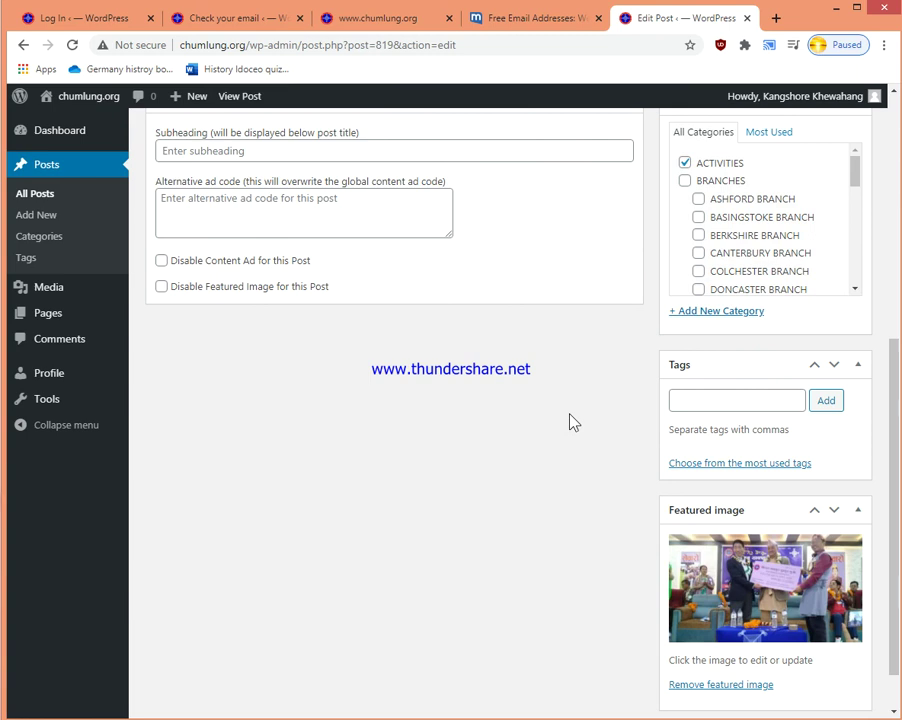
pyautogui.scroll(5, 570, 418)
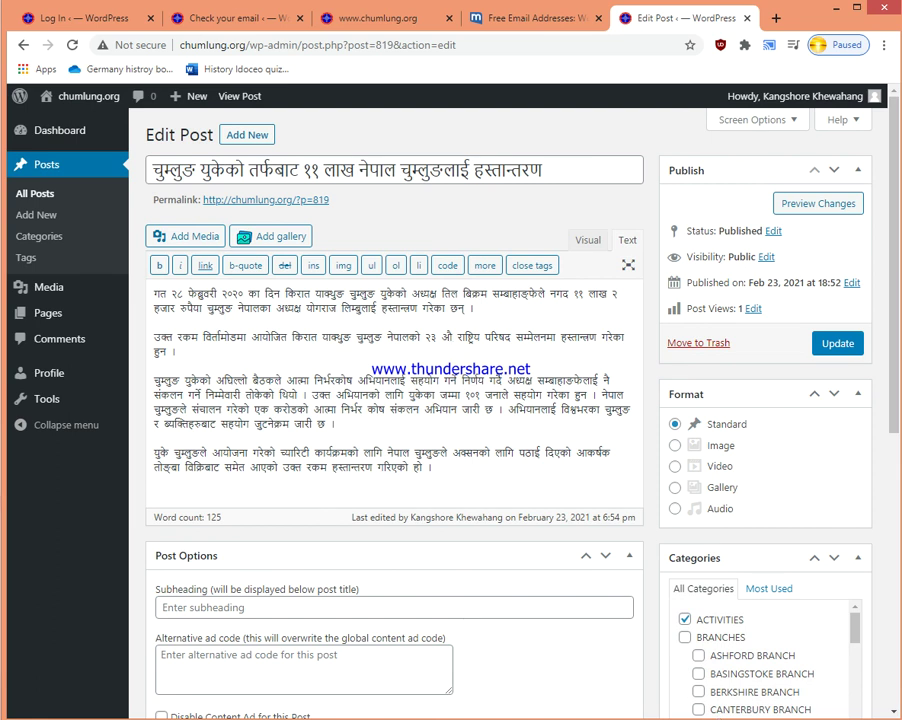
pyautogui.moveTo(454, 466); pyautogui.dragTo(169, 264)
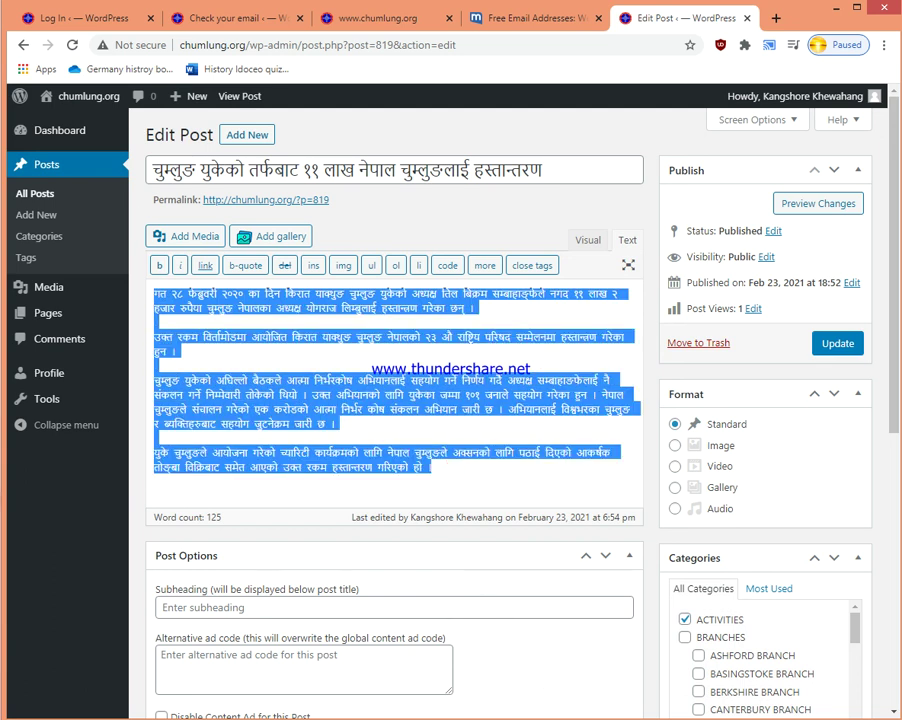
pyautogui.press('BackSpace')
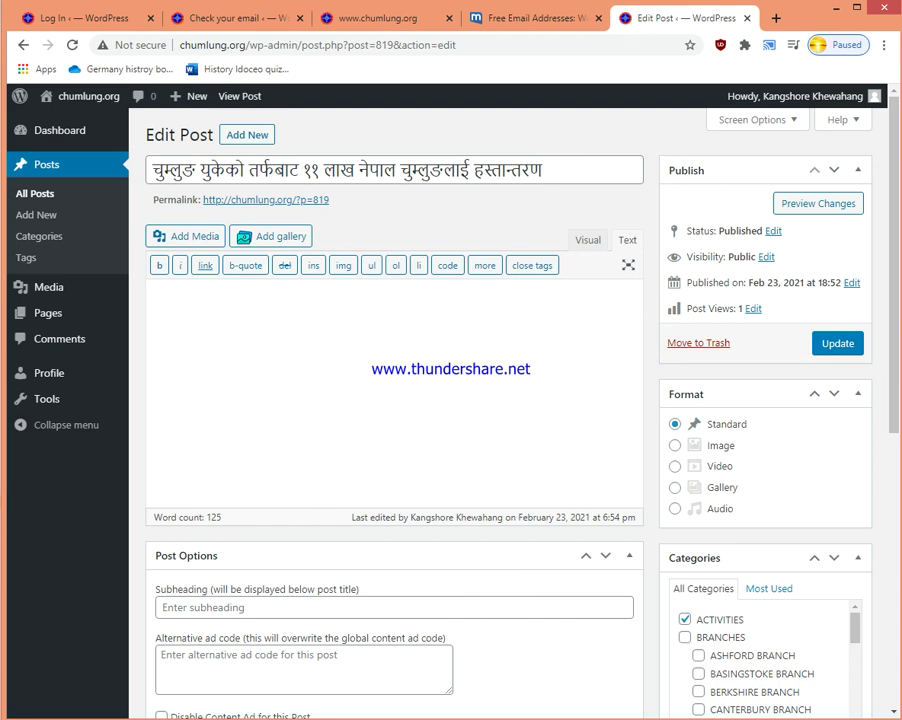
pyautogui.write('www.iMakeYourWebsit')
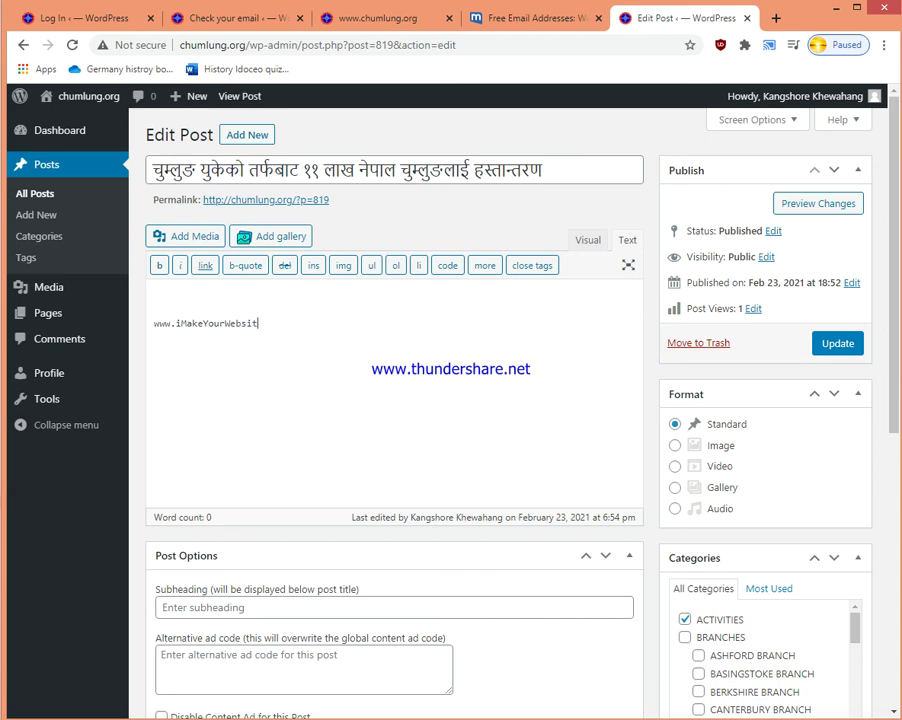
pyautogui.write('e.com')
pyautogui.moveTo(324, 335); pyautogui.dragTo(150, 332)
pyautogui.click(587, 241)
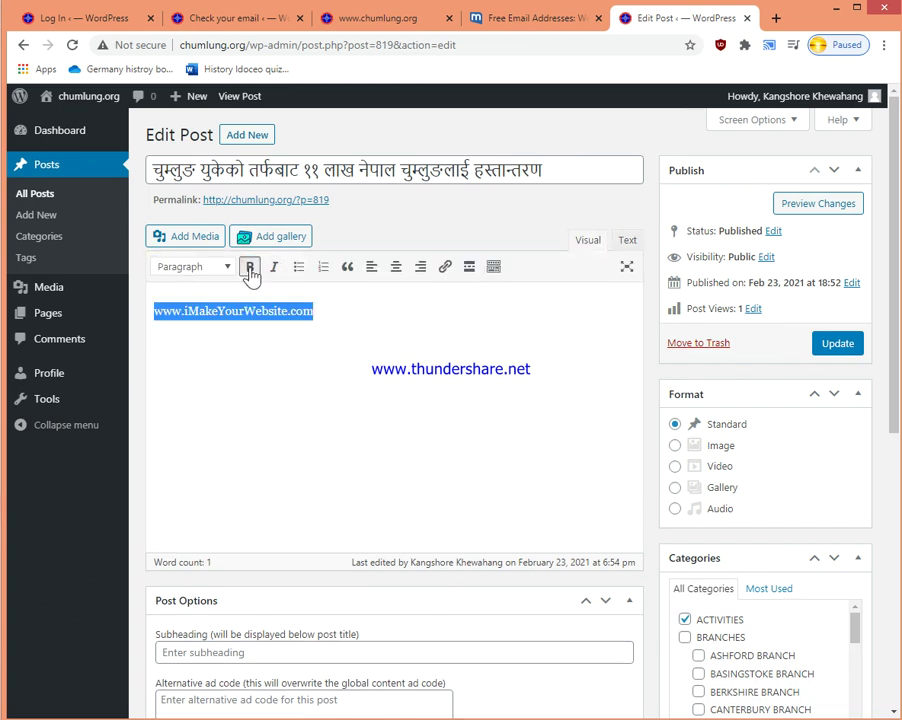
pyautogui.click(250, 266)
pyautogui.click(412, 328)
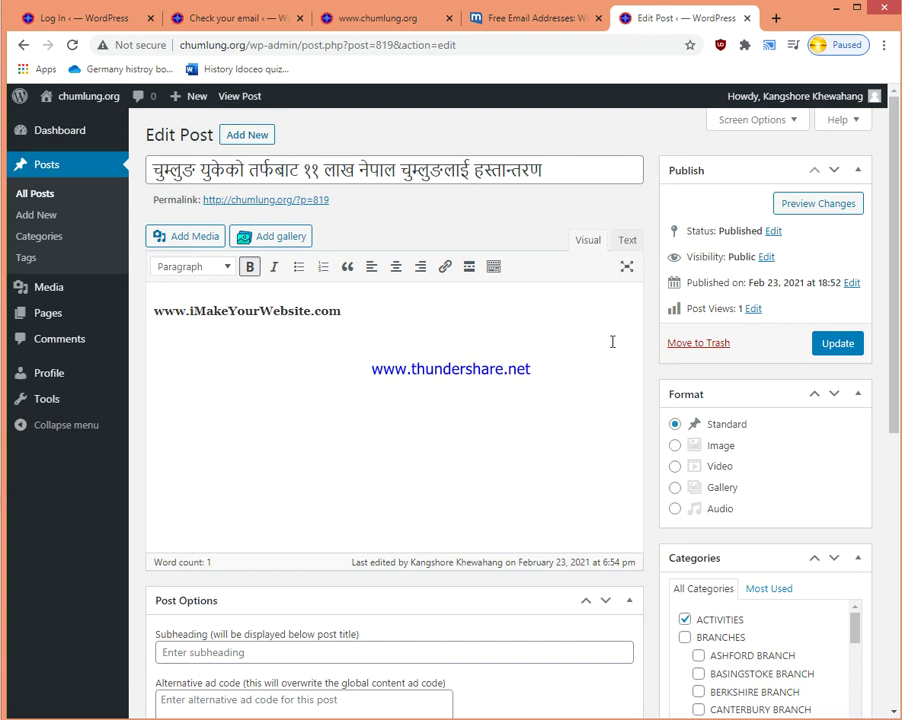
pyautogui.press('Return')
pyautogui.hotkey('ctrl', 'b')
pyautogui.write('www.')
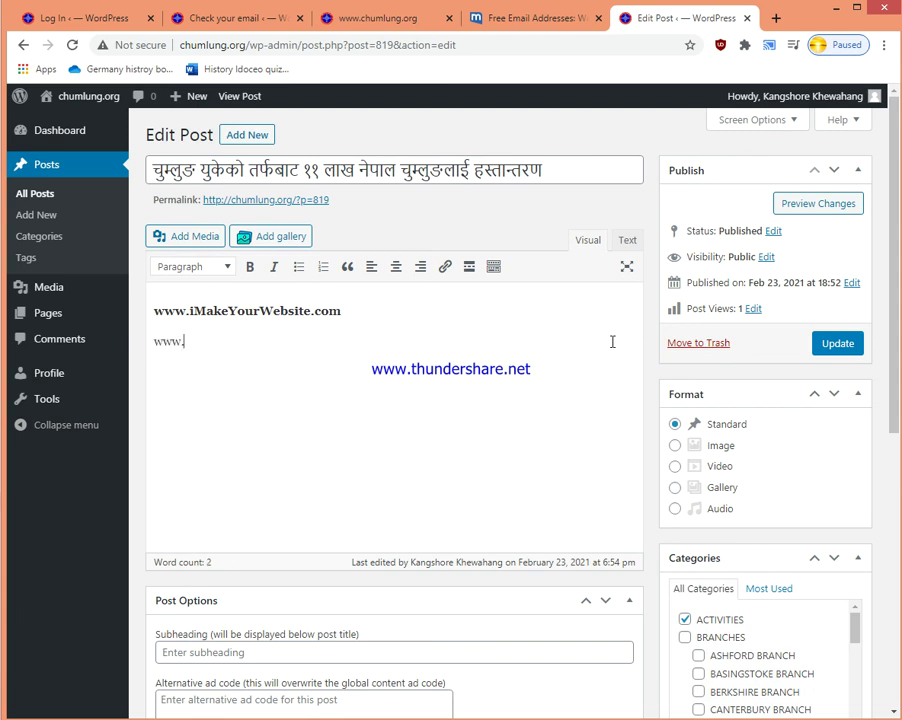
pyautogui.write('nepalisamachar.com ')
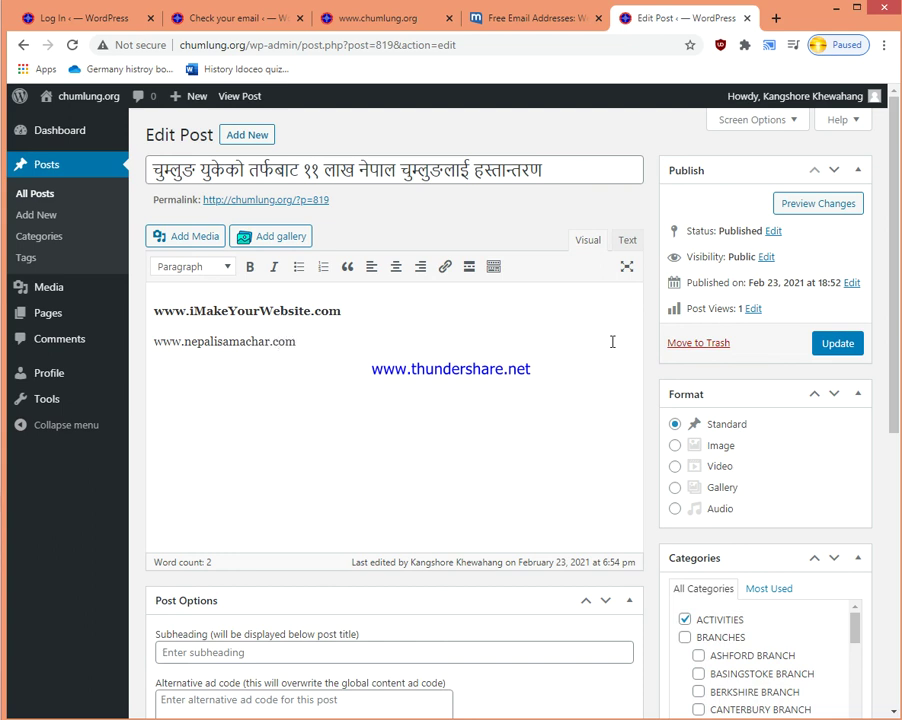
pyautogui.write('www')
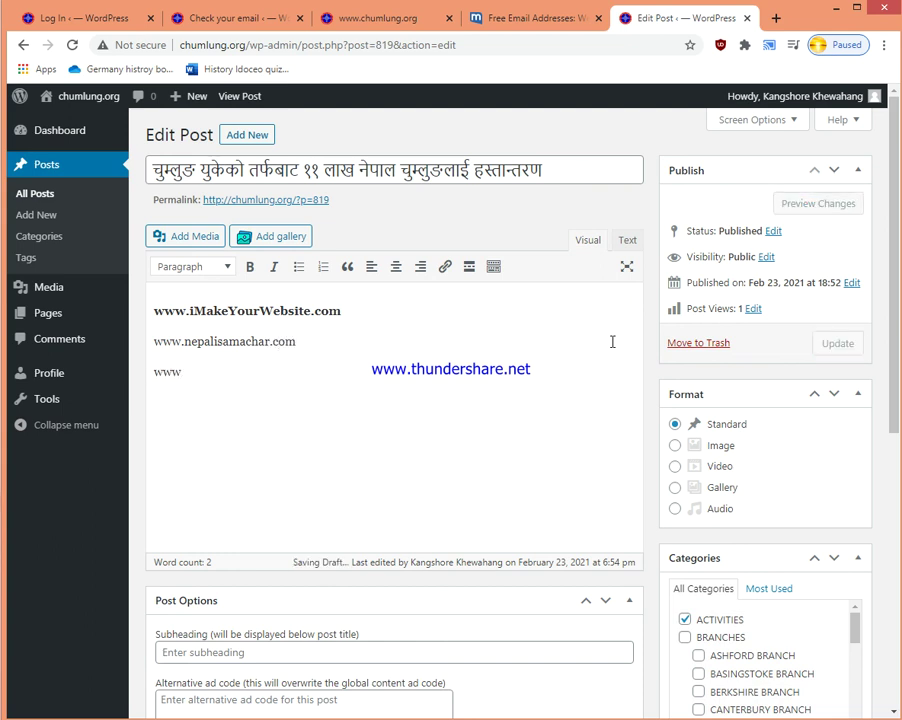
pyautogui.write('.nepali')
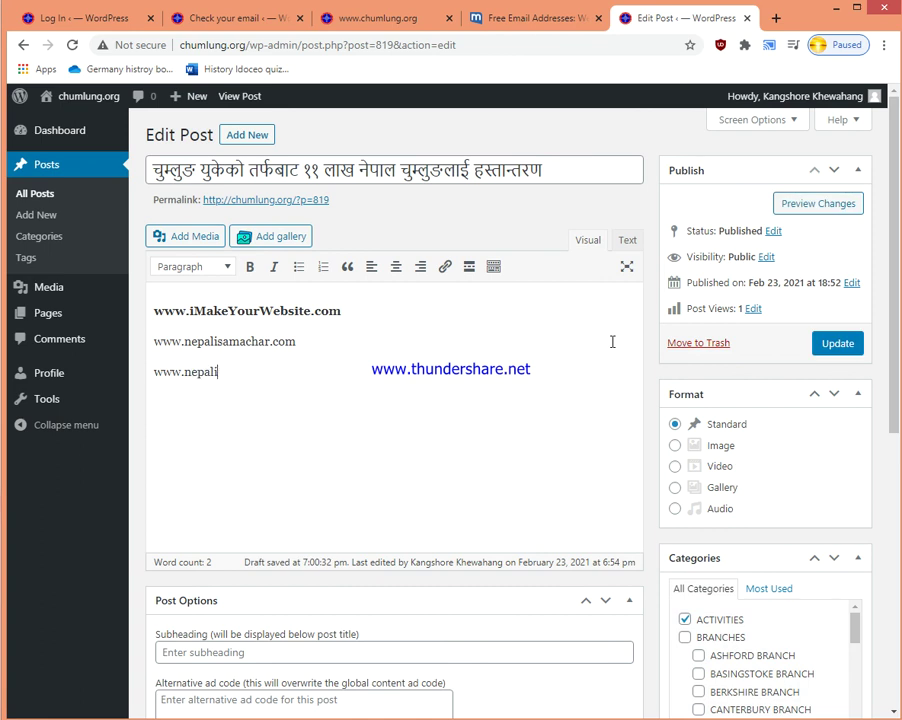
pyautogui.write('literature.com')
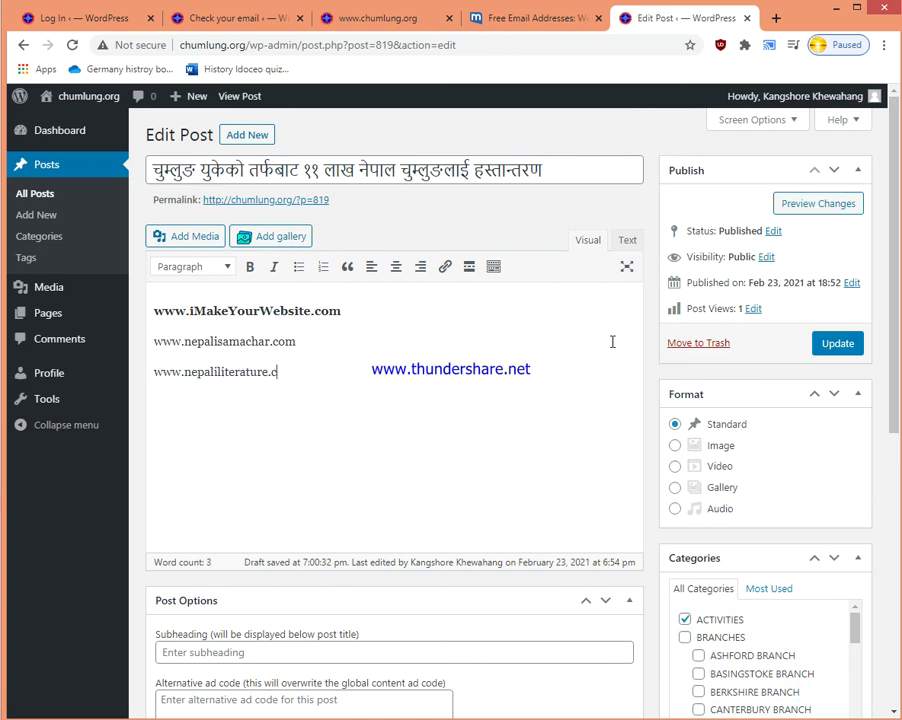